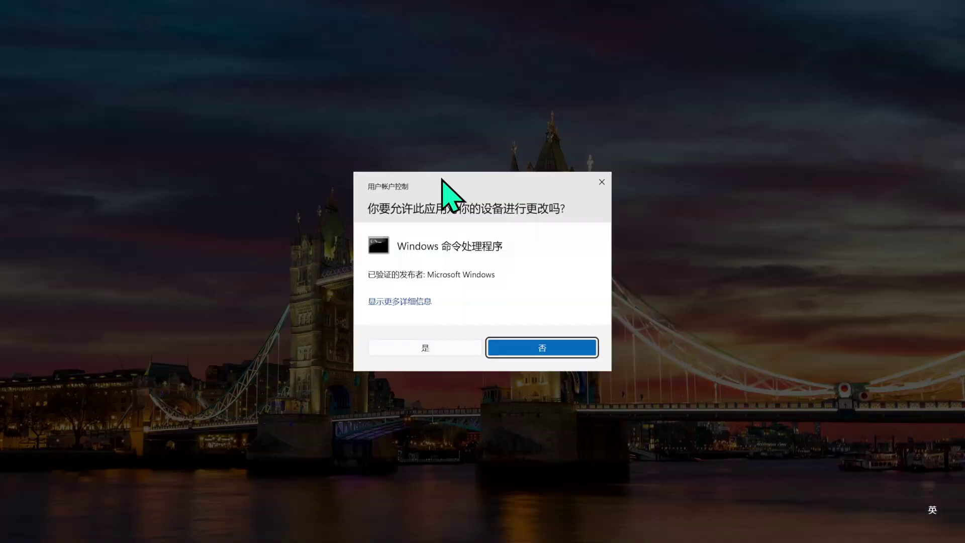
Try running the Command Prompt as administrator from the recent searches and decline the User Account Control request
key(Escape)
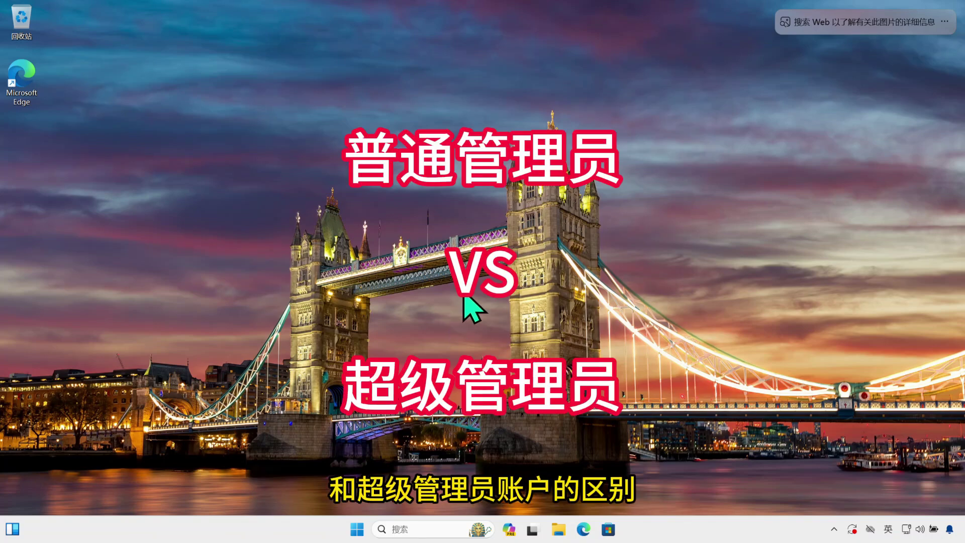
click(358, 529)
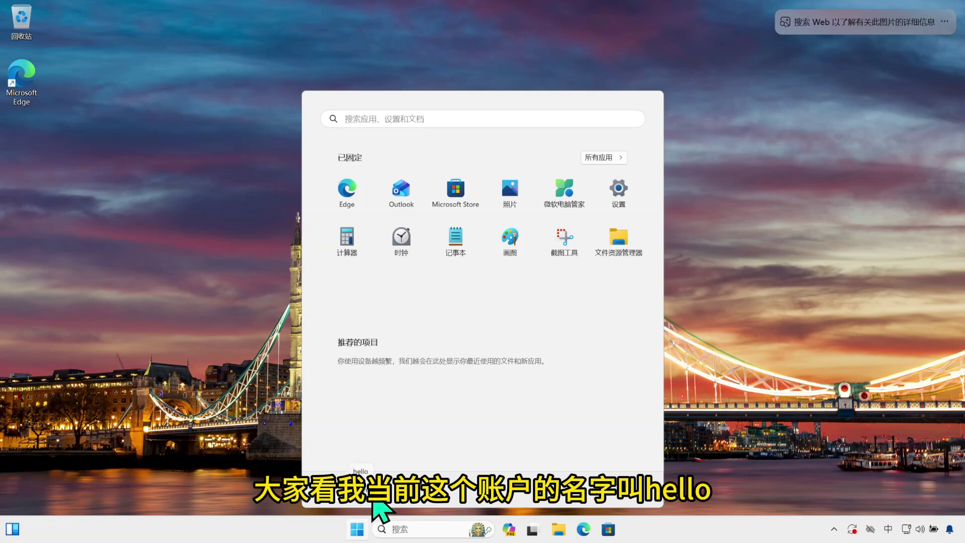
click(403, 528)
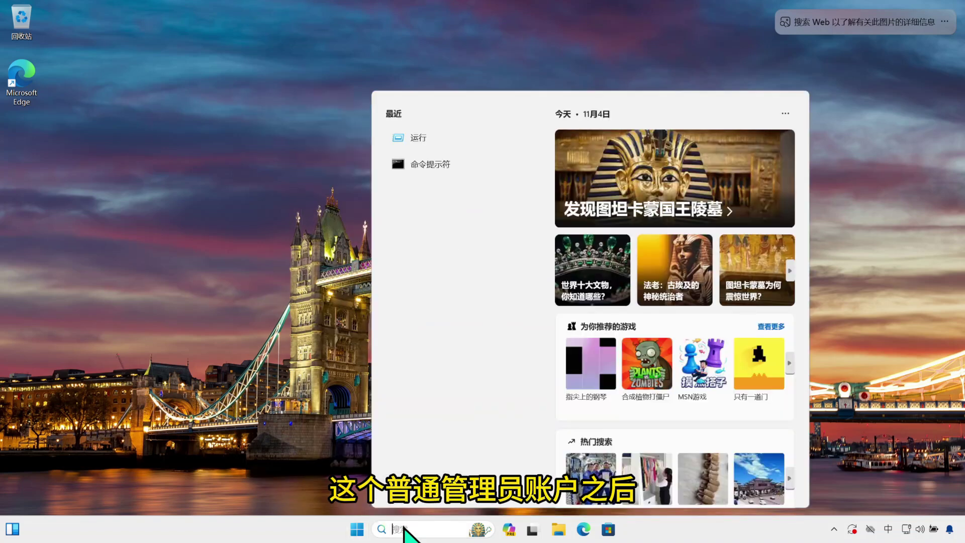
right_click(426, 164)
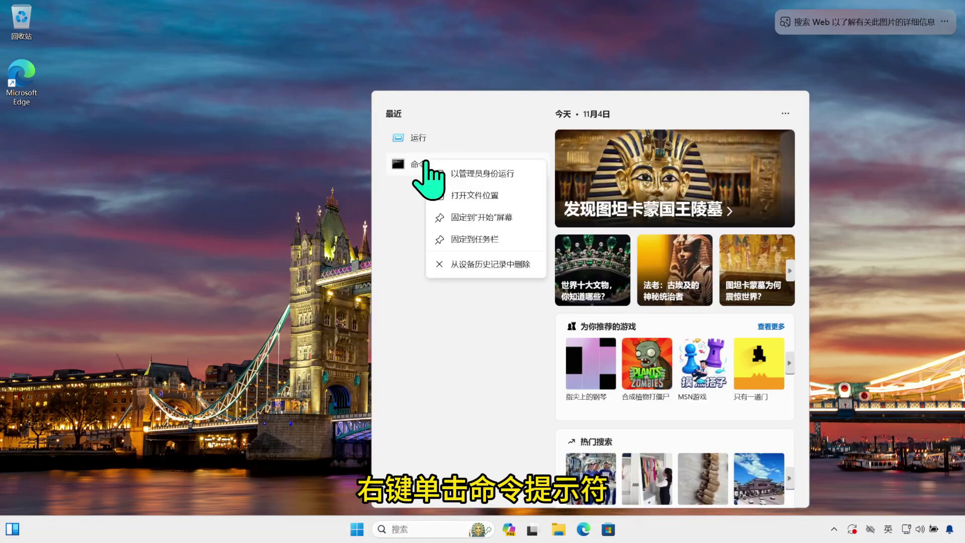
click(482, 174)
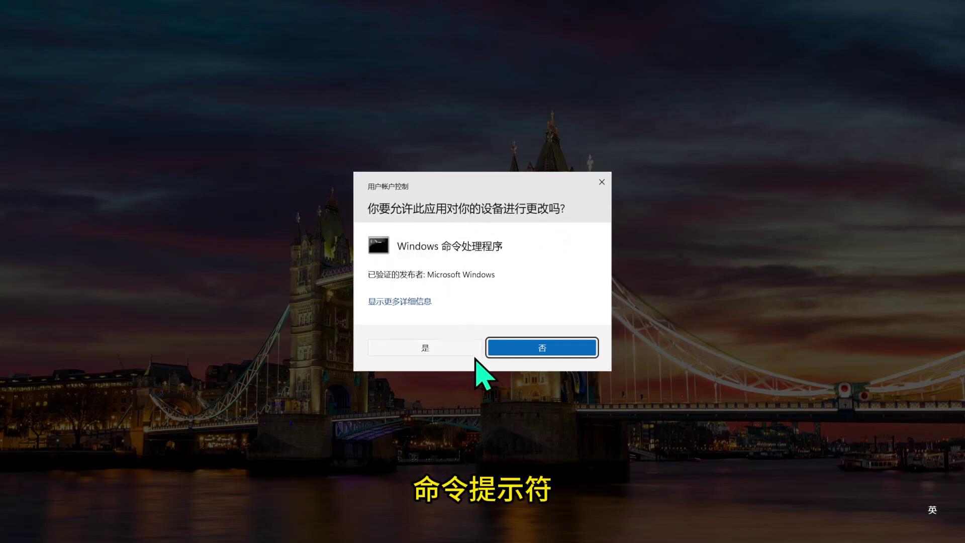
click(441, 352)
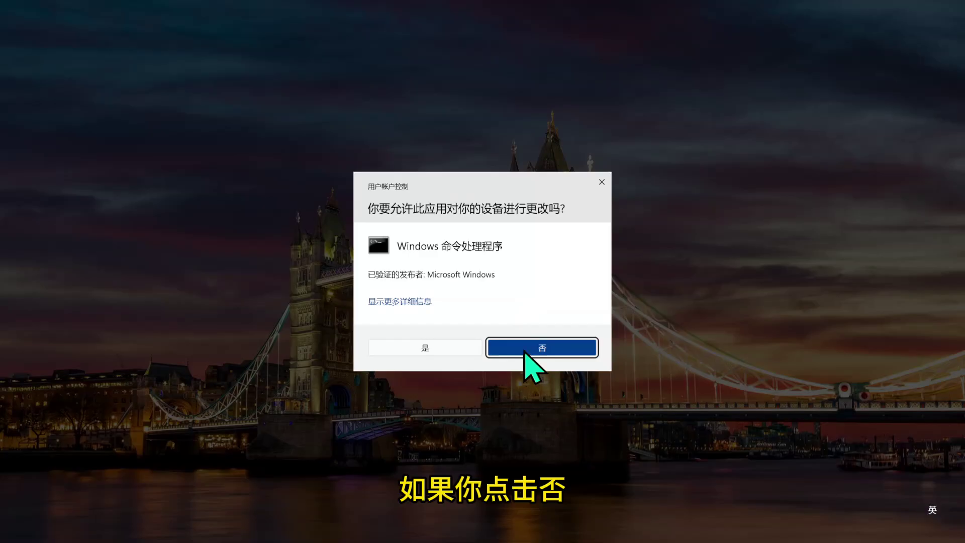
click(526, 353)
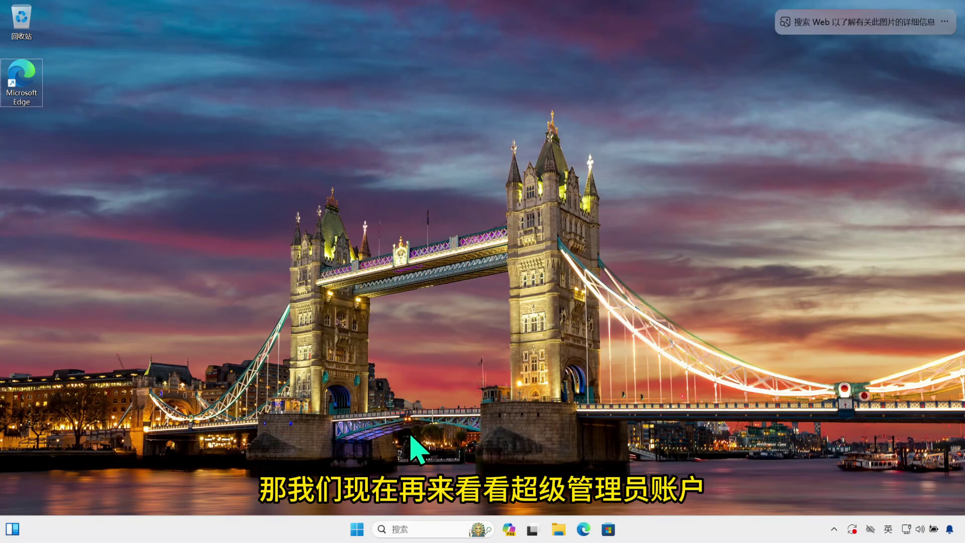
Switch from the current account to the built-in Administrator account and sign in to its desktop
click(357, 528)
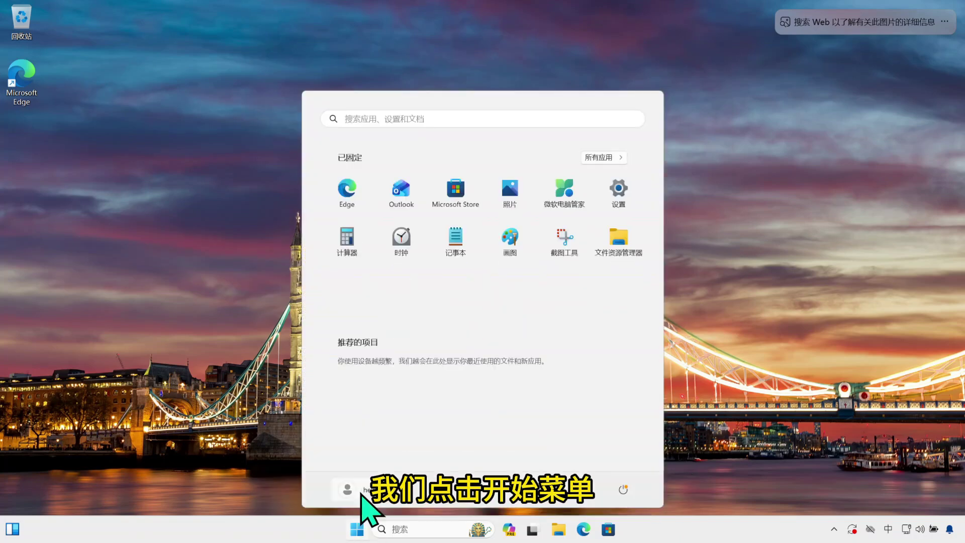
click(358, 491)
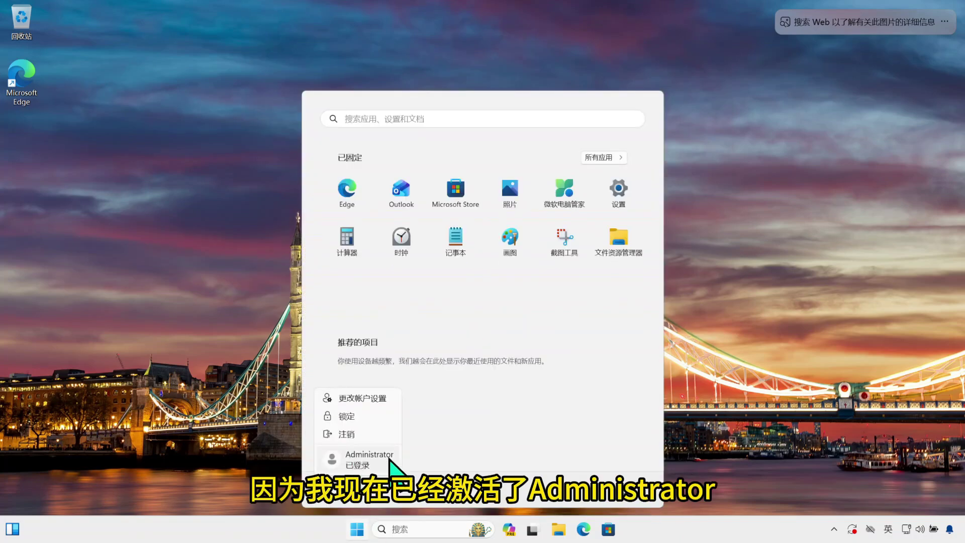
click(354, 455)
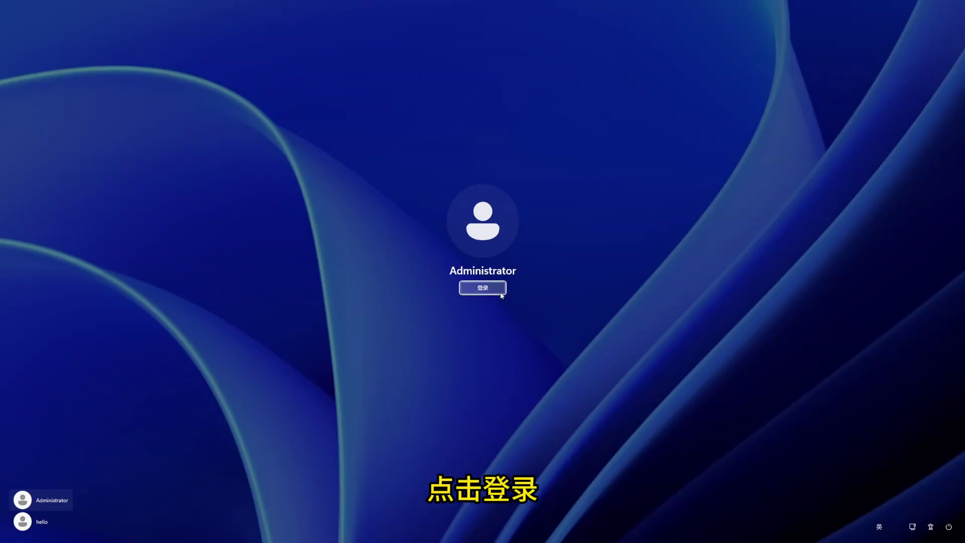
click(498, 289)
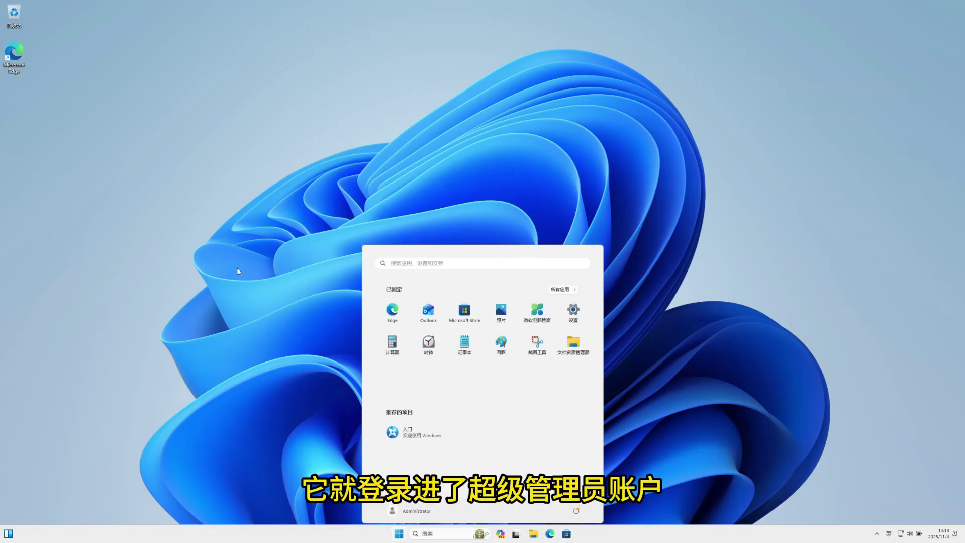
click(238, 272)
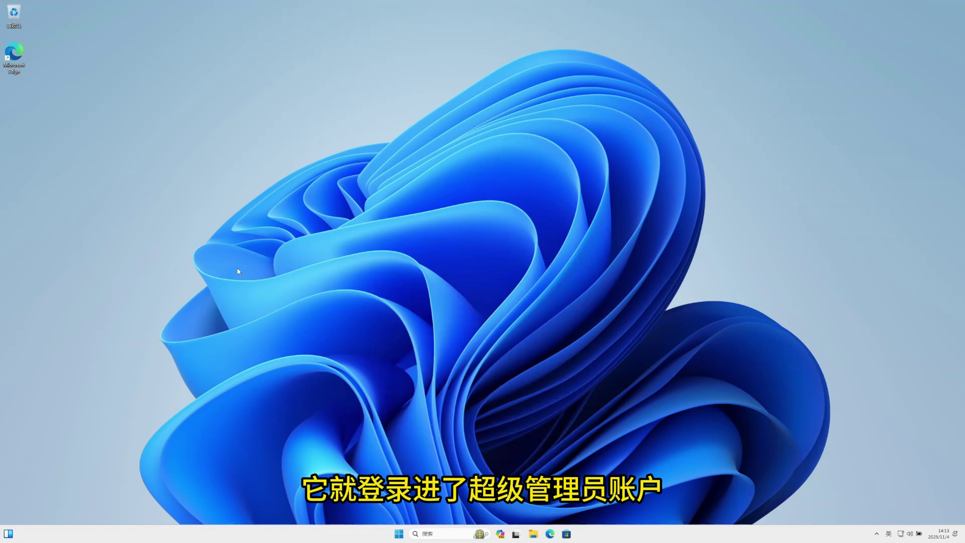
Search for cmd in the Administrator account and run the Command Prompt as administrator
click(429, 534)
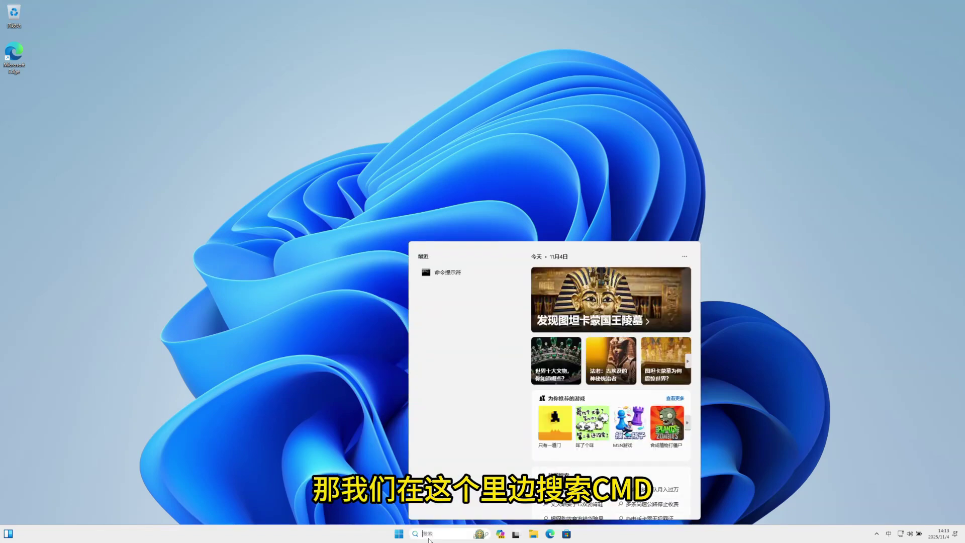
text(cmd)
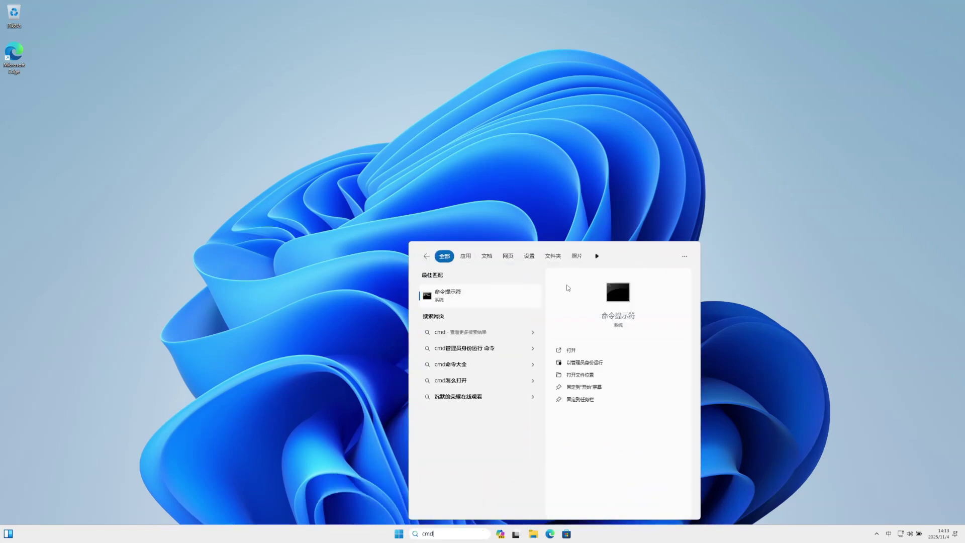
right_click(465, 302)
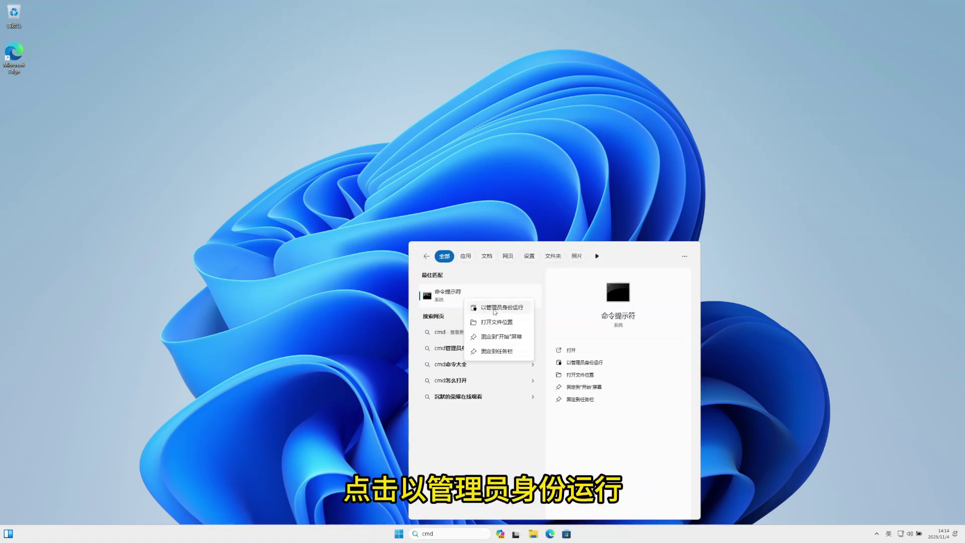
click(495, 309)
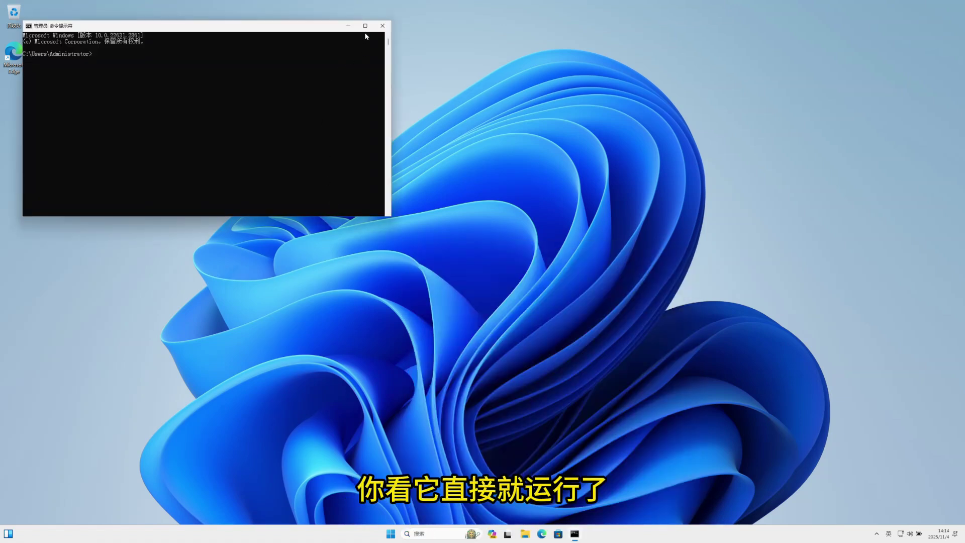
click(365, 26)
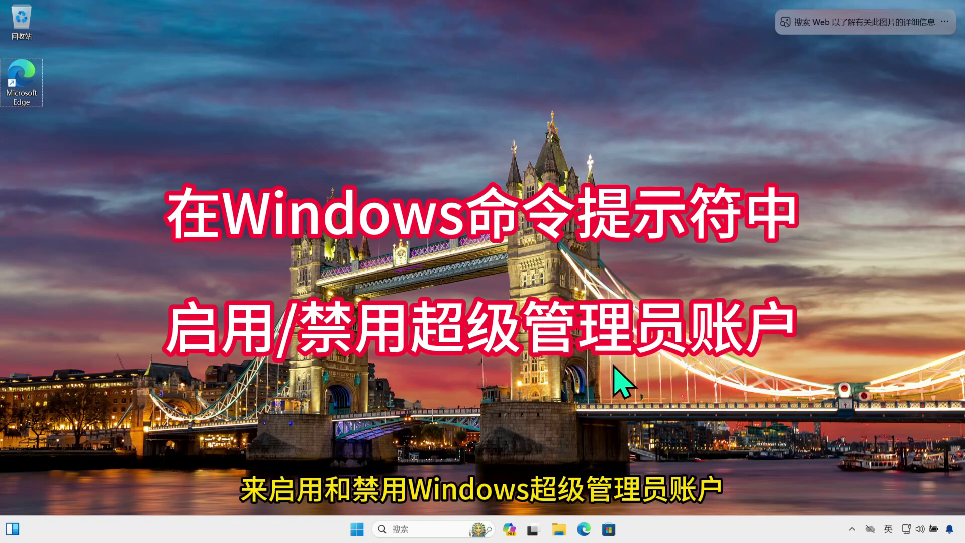
Search for cmd, run the Command Prompt as administrator with the elevation approved, and maximize its window
click(430, 528)
text(cmd)
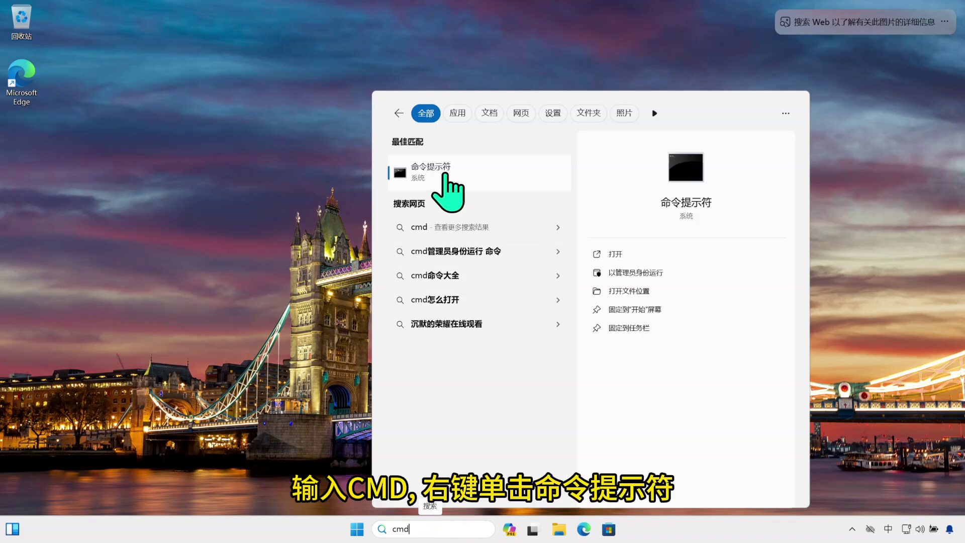
right_click(453, 174)
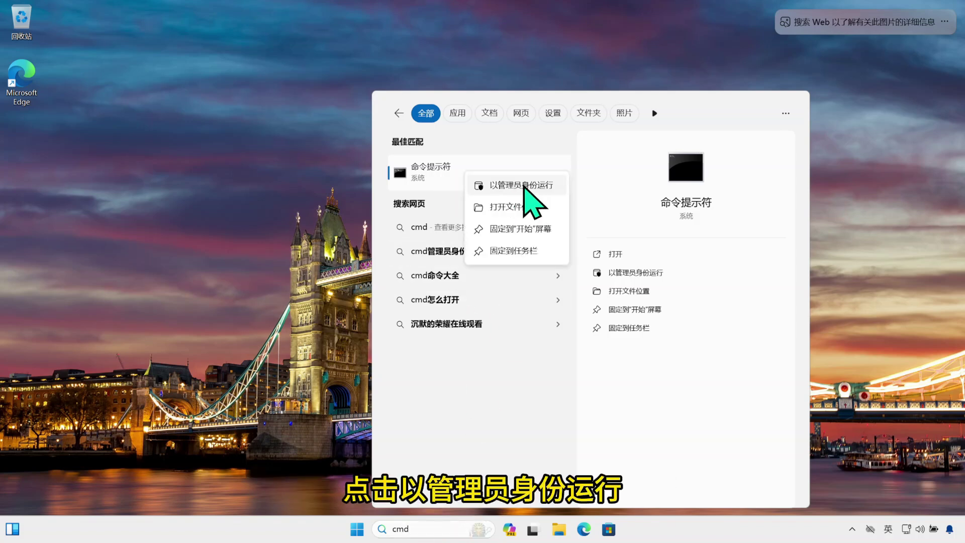
click(524, 186)
click(425, 347)
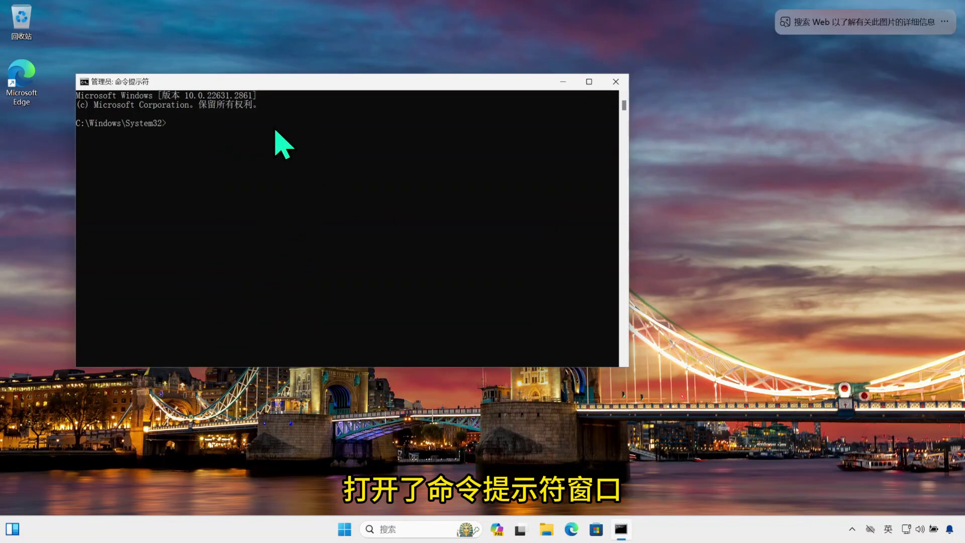
click(589, 82)
Enable the built-in Administrator account by running net user administrator /active:yes
text(net user administrator /active:yes)
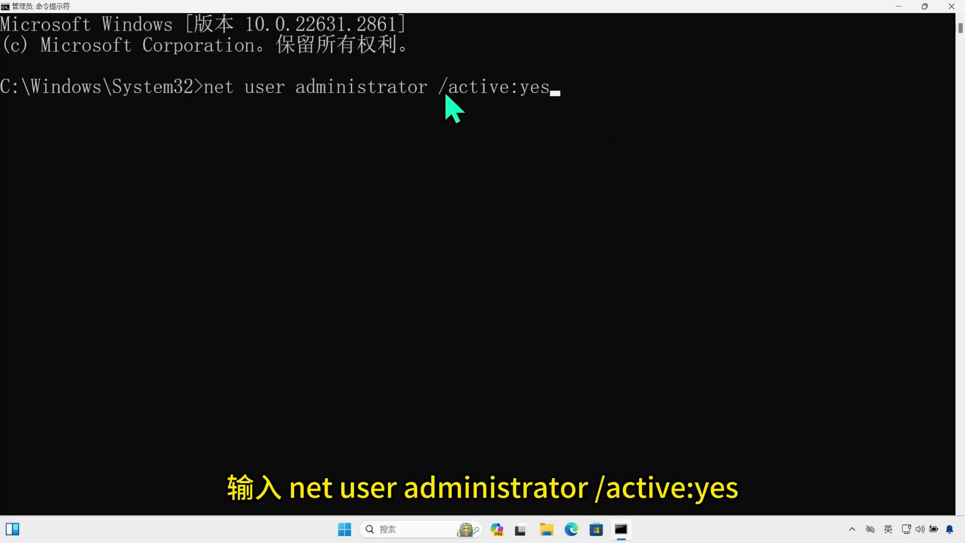
click(586, 91)
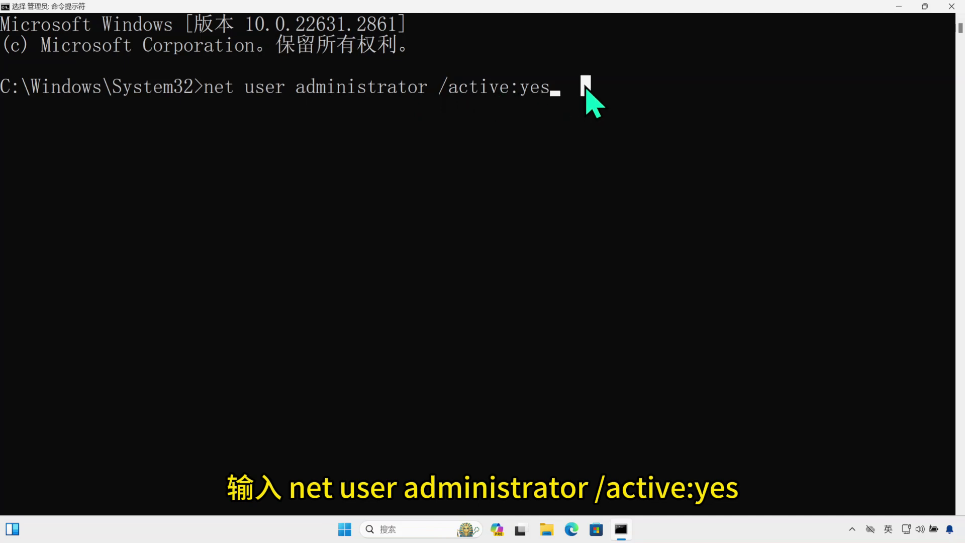
key(Return)
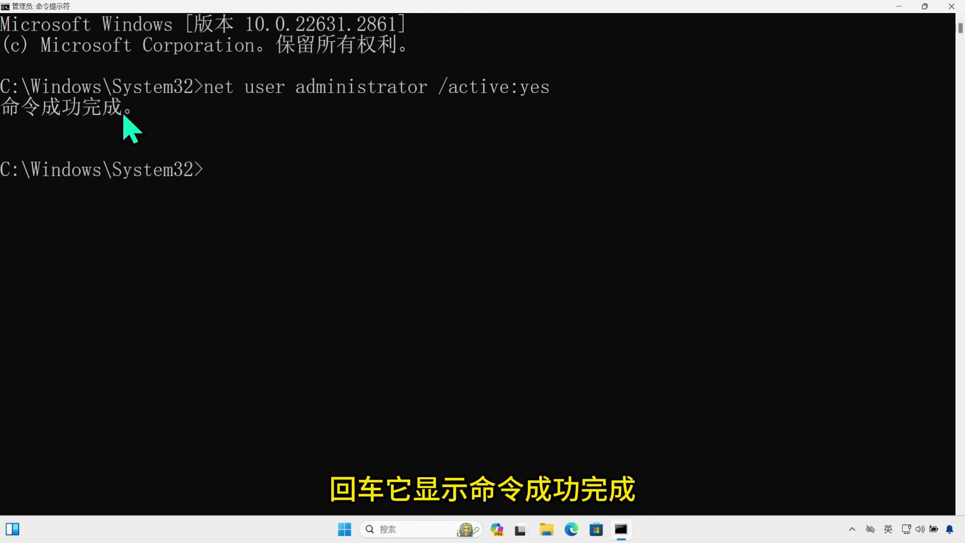
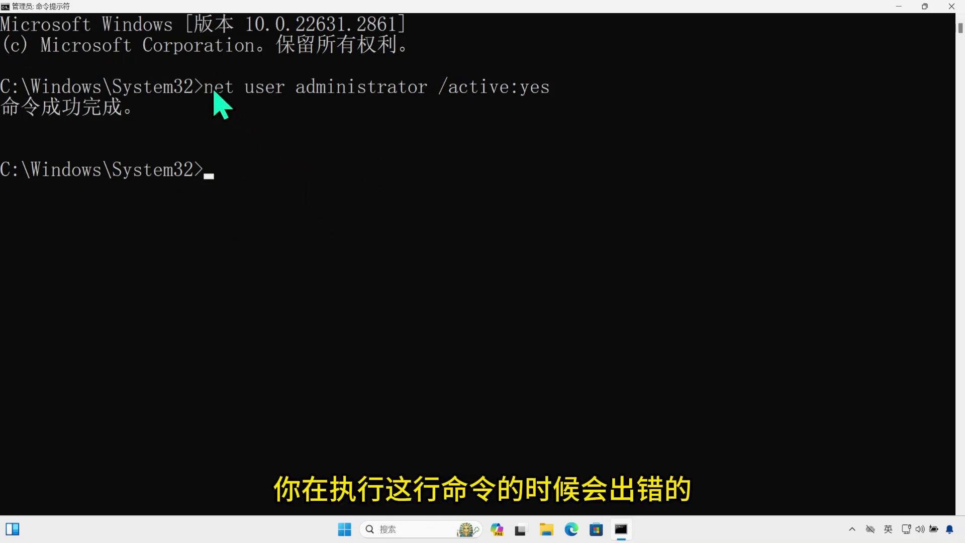
Highlight the executed activation command and check the list of switchable accounts for Administrator
drag(212, 90, 568, 101)
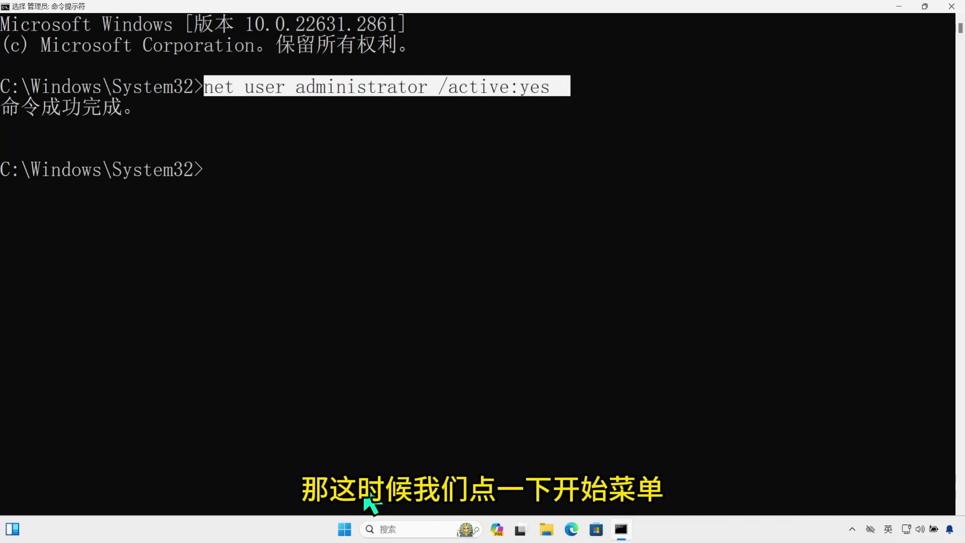
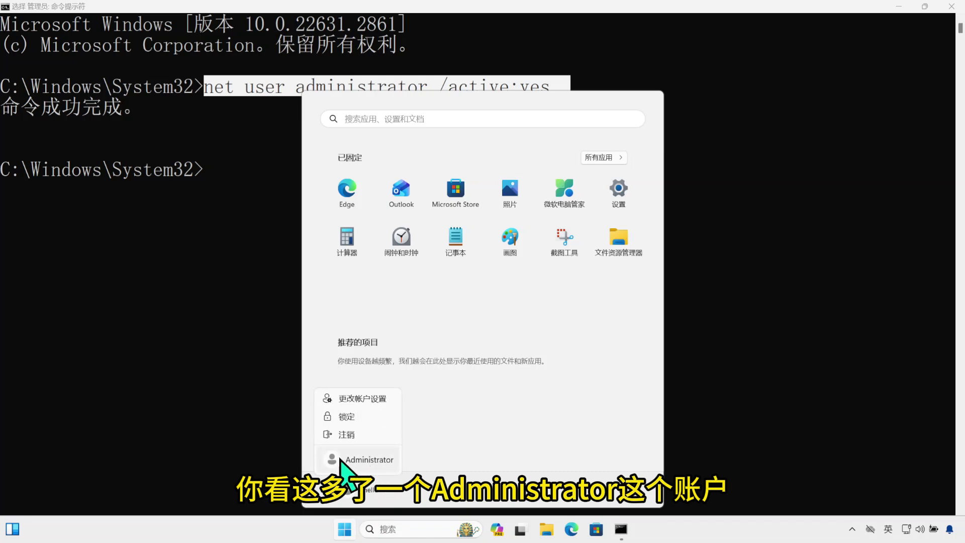
click(233, 181)
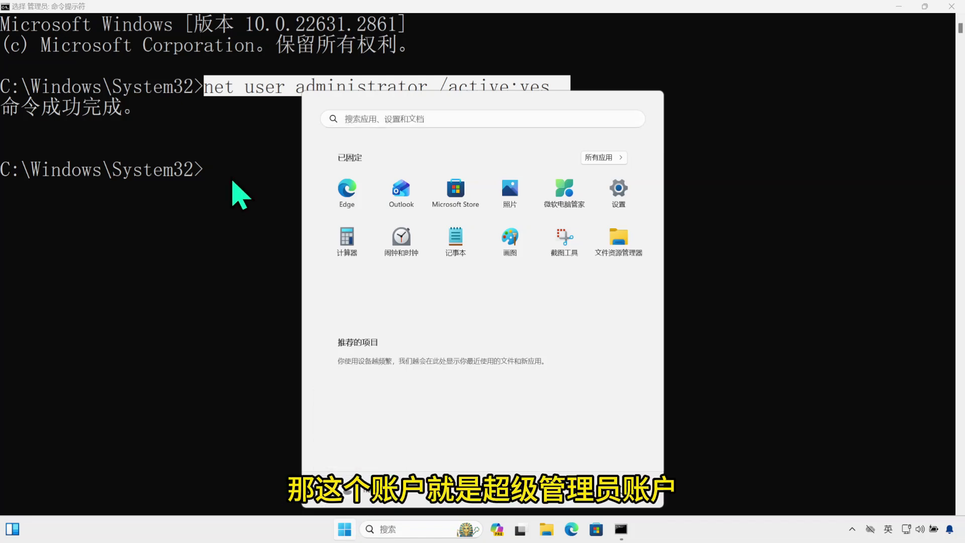
click(689, 142)
click(250, 168)
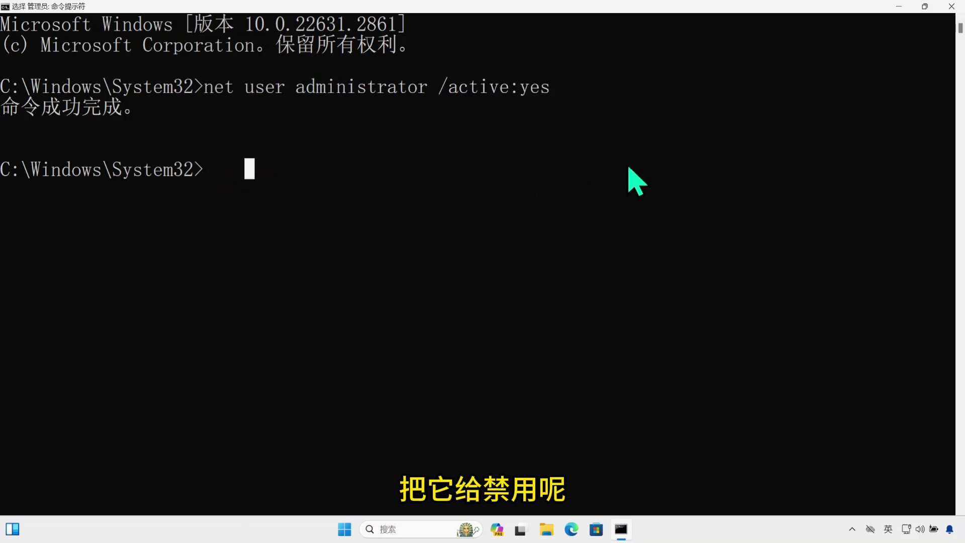
Disable the built-in Administrator account with net user administrator /active:no and check the list of switchable accounts
key(Escape)
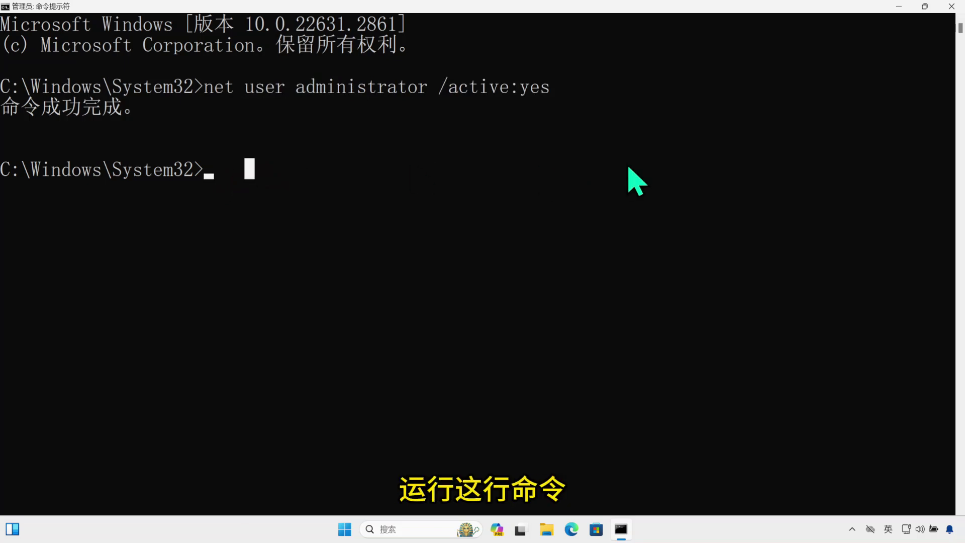
text(net user administ)
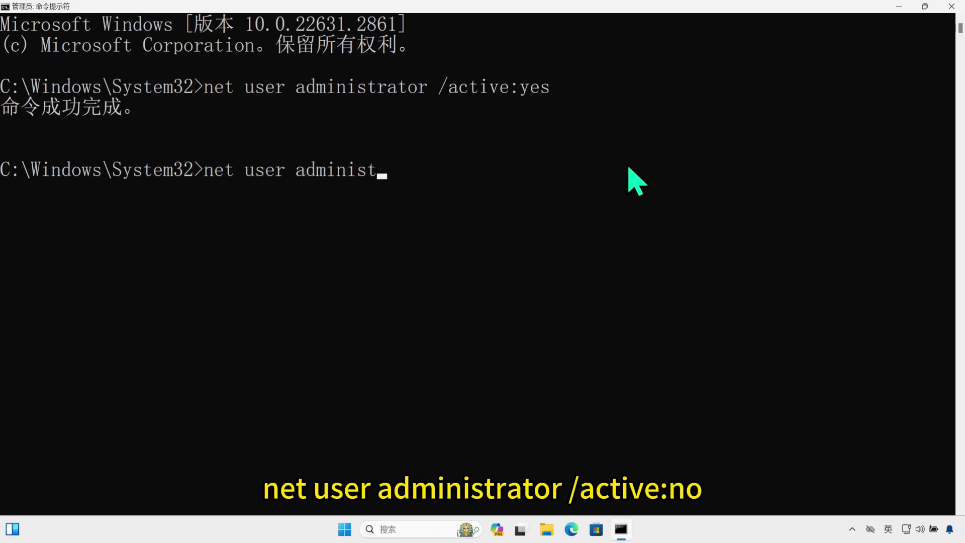
text(rator /ac)
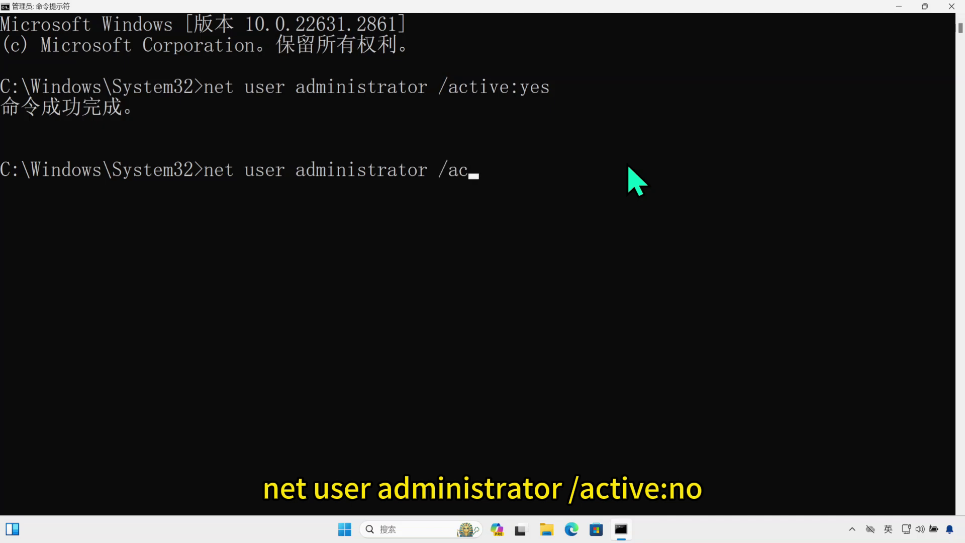
text(tive:n)
text(o)
key(Return)
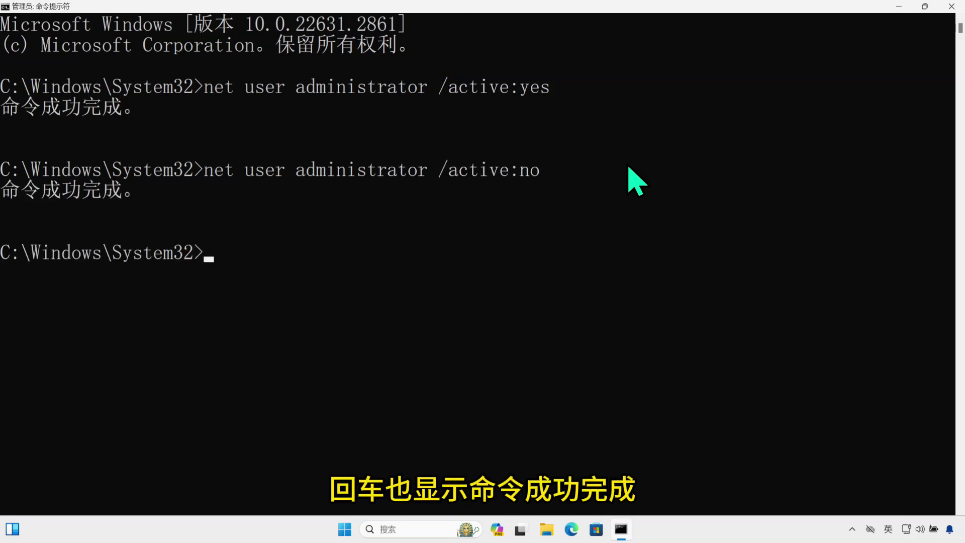
click(343, 528)
click(366, 498)
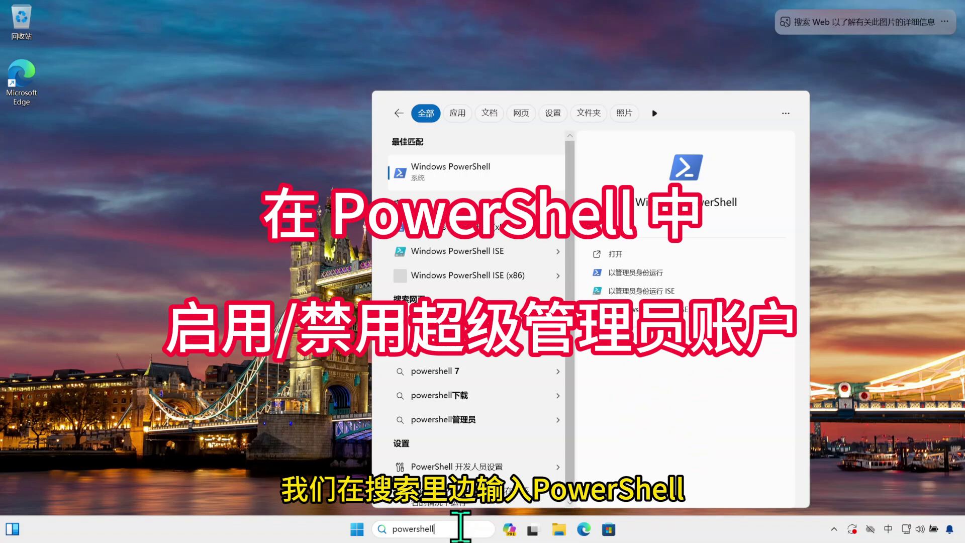
Run Windows PowerShell from the search results as administrator with the elevation approved, and maximize its window
right_click(463, 179)
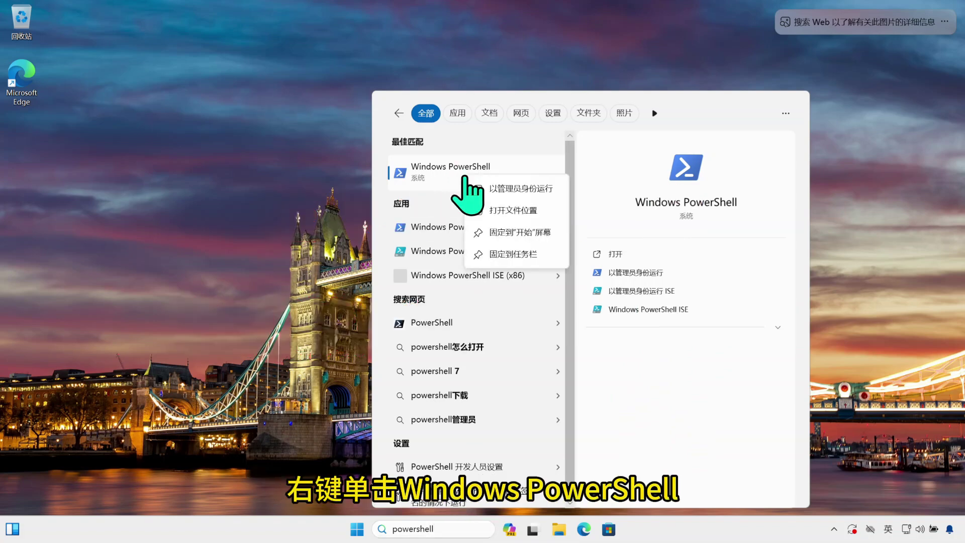
click(539, 191)
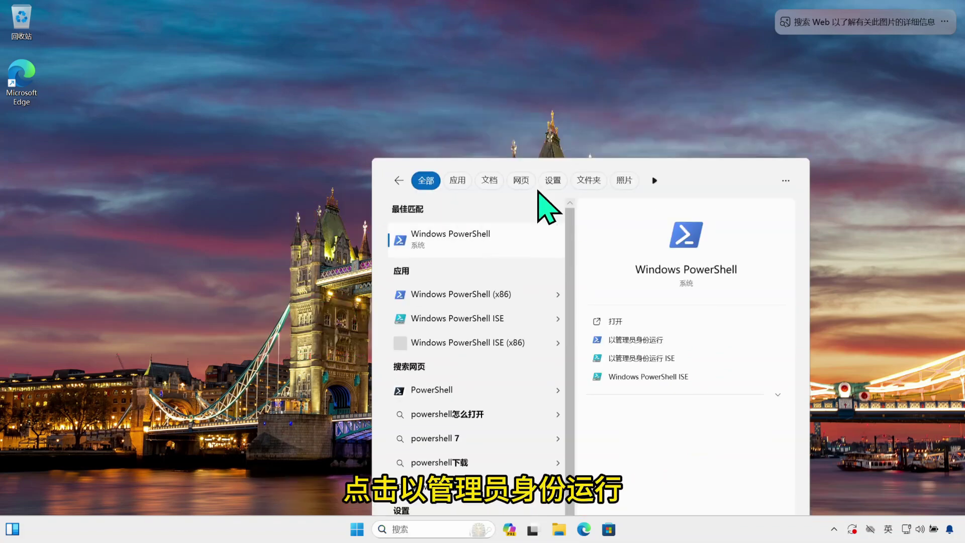
click(483, 347)
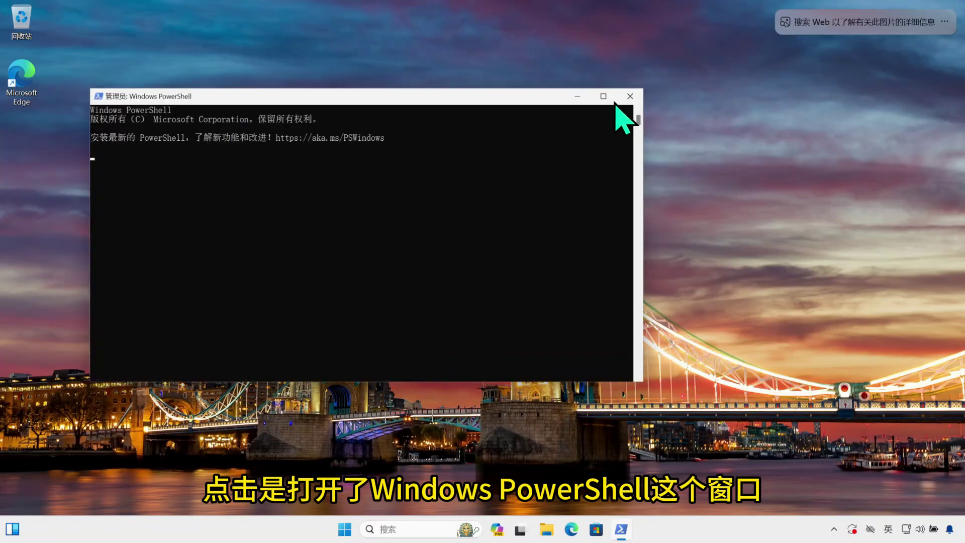
click(604, 96)
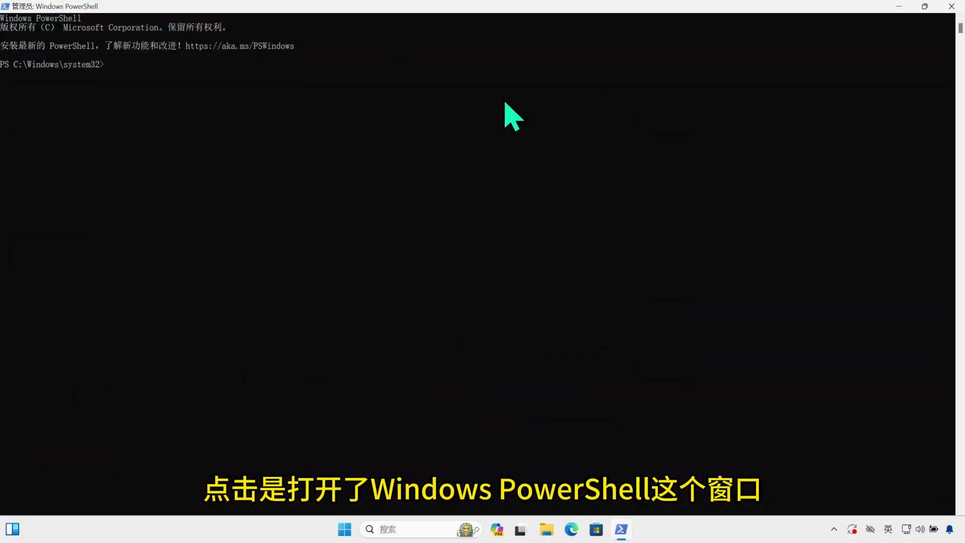
Enable the built-in Administrator account by running Enable-LocalUser -Name "Administrator" and check the list of switchable accounts
text(Enable-LocalUser -Name "Administrator")
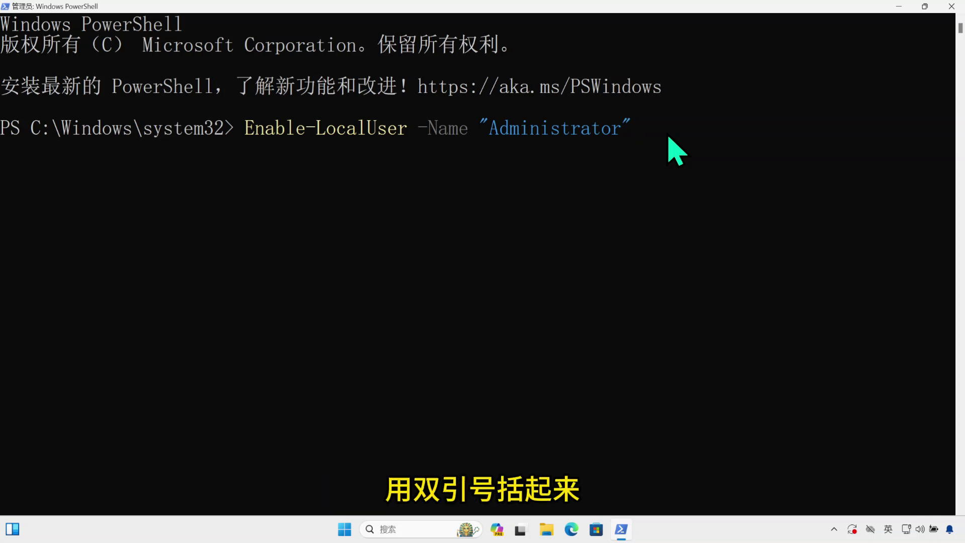
key(Return)
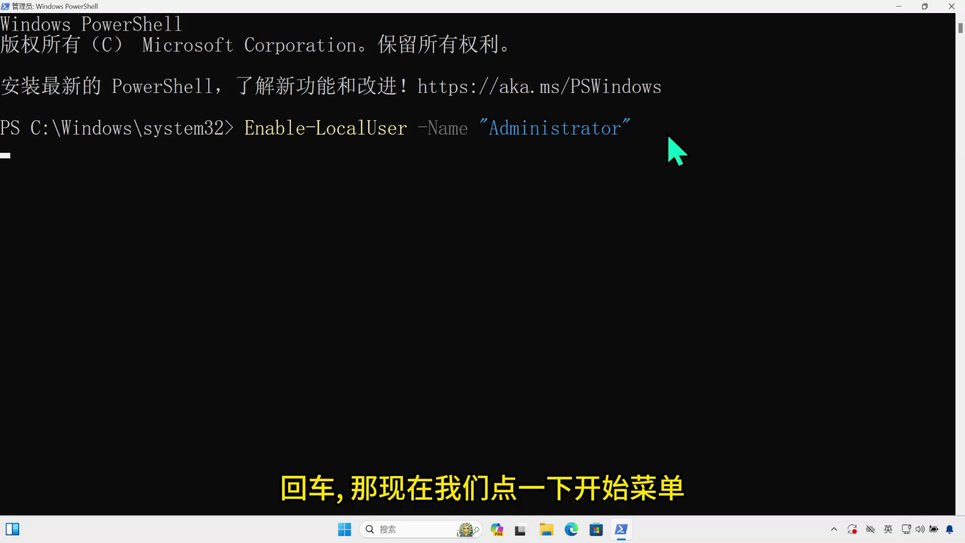
click(345, 528)
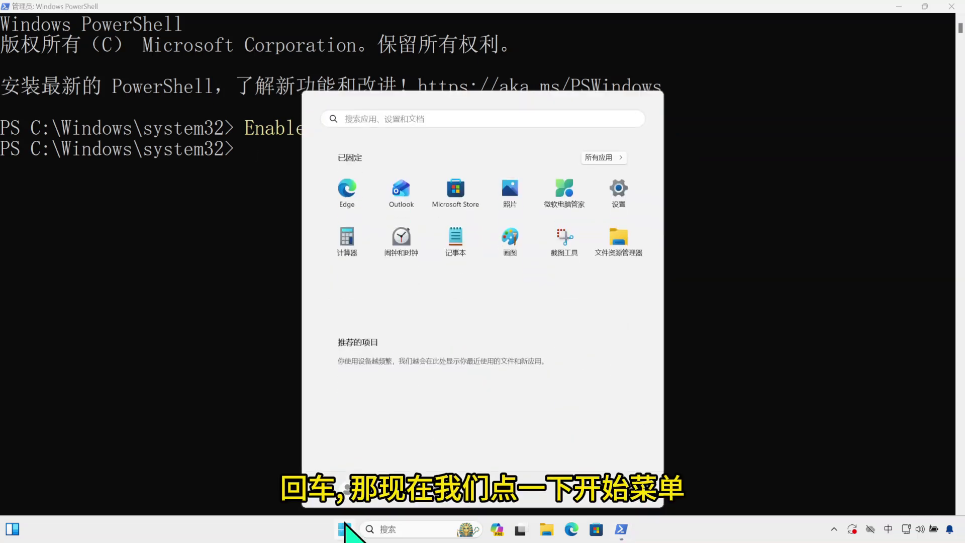
click(366, 490)
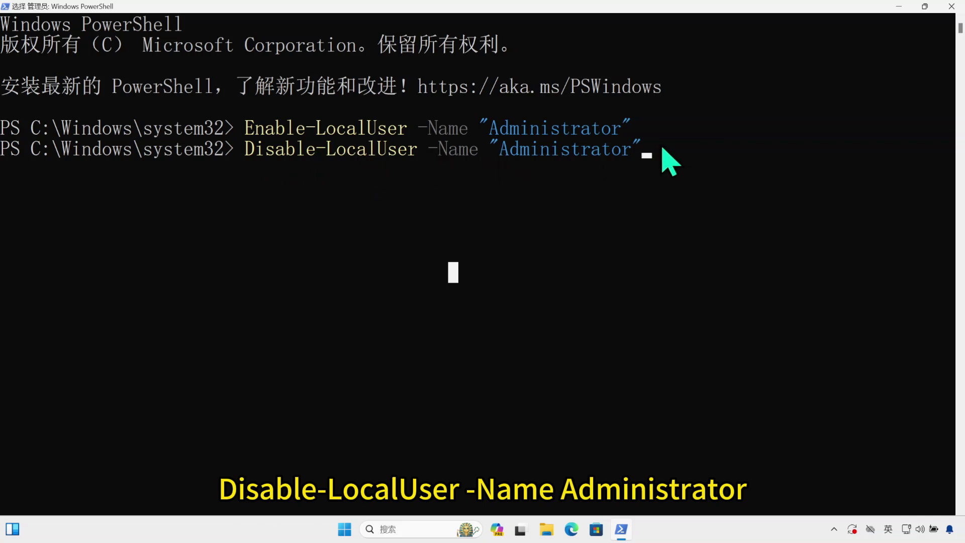
Disable the built-in Administrator account by running Disable-LocalUser -Name "Administrator" and check the list of switchable accounts
key(Return)
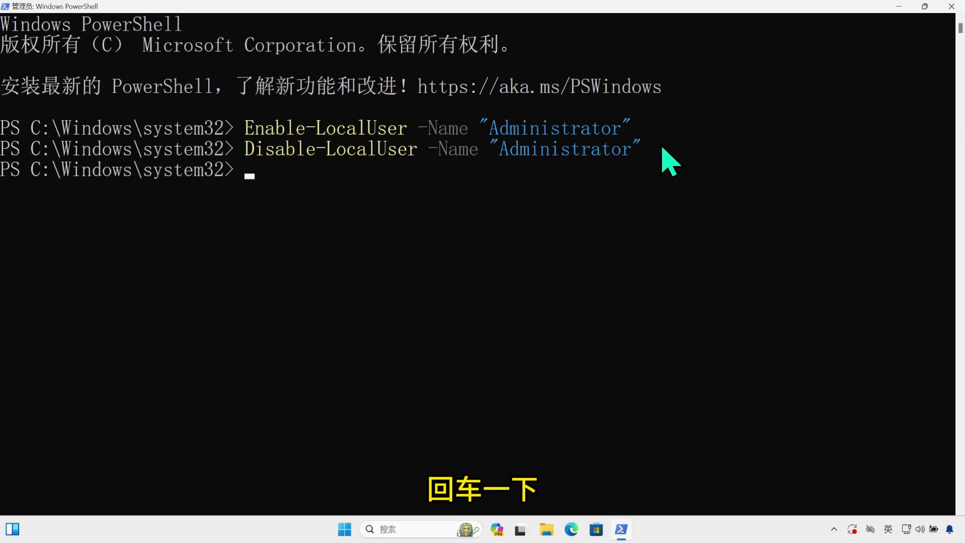
click(345, 534)
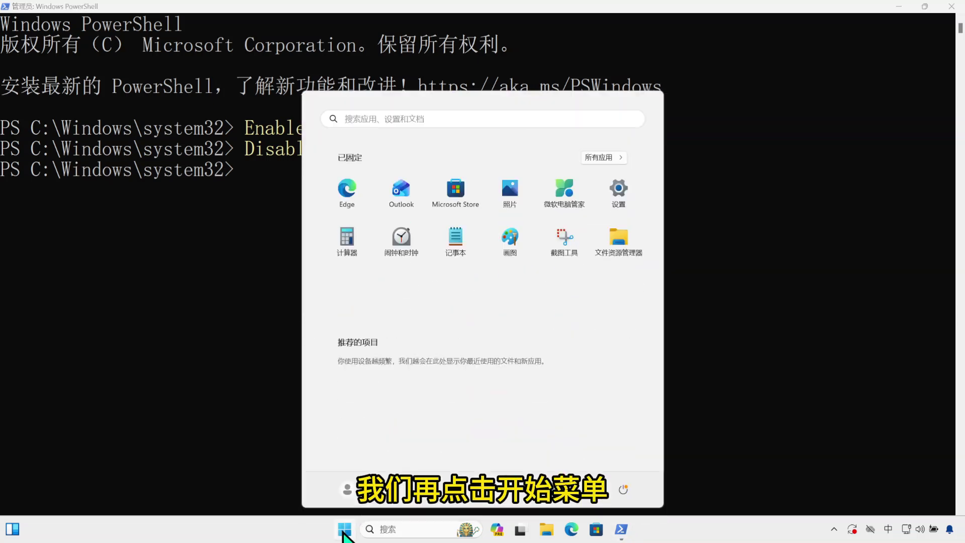
click(368, 492)
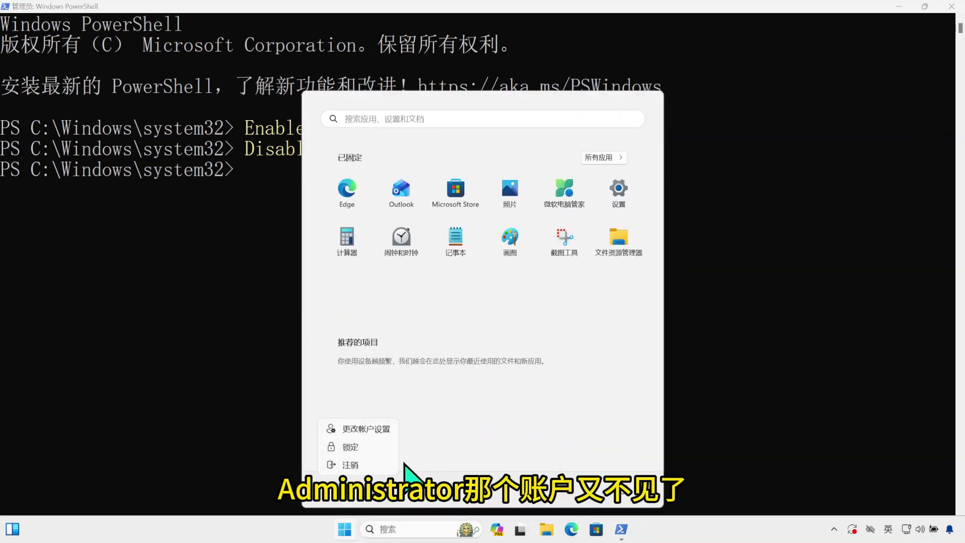
click(745, 287)
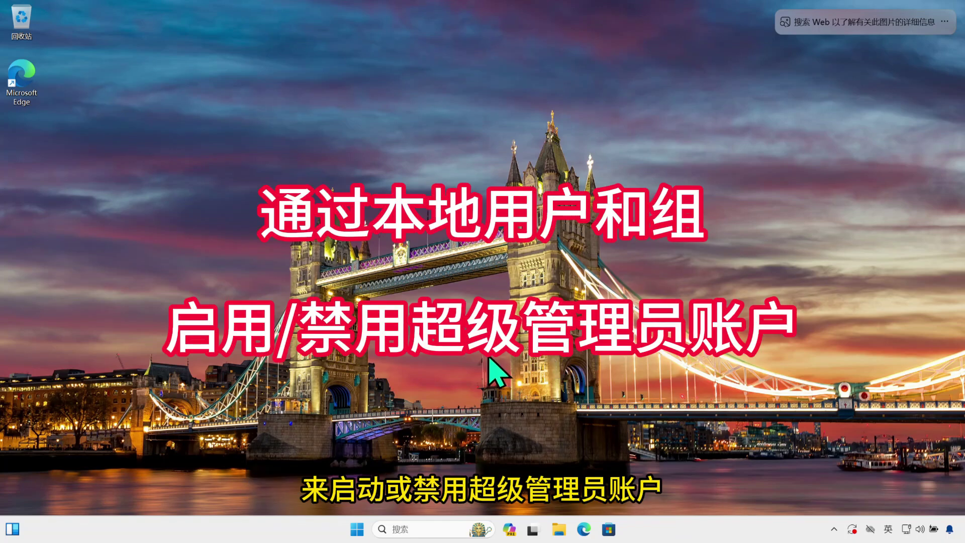
Search for run, launch lusrmgr.msc from the Run dialog to open Local Users and Groups, and maximize its window
click(401, 530)
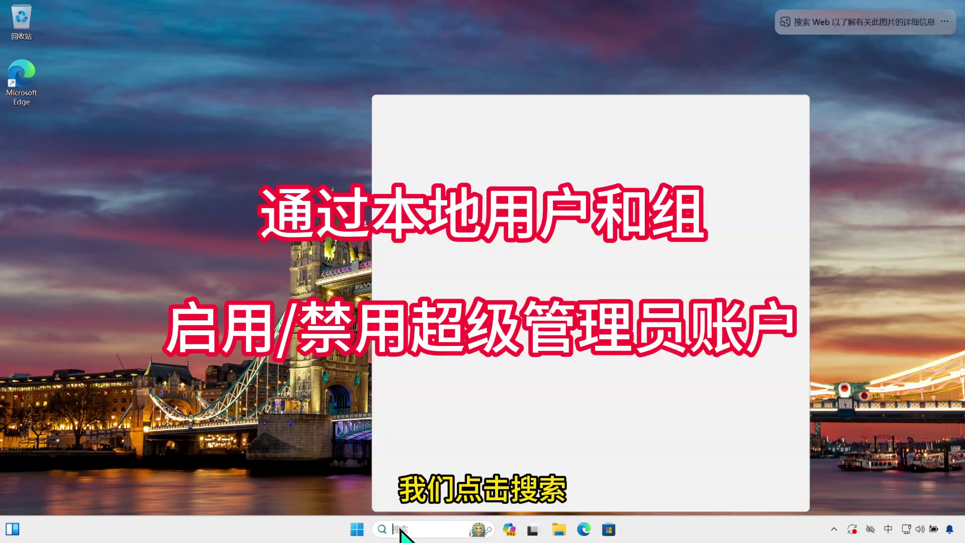
text(run)
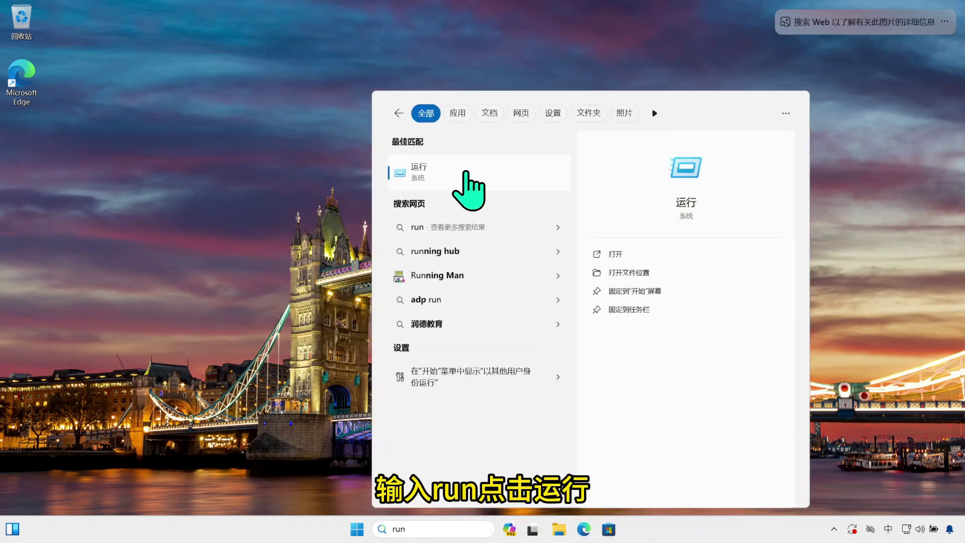
click(466, 174)
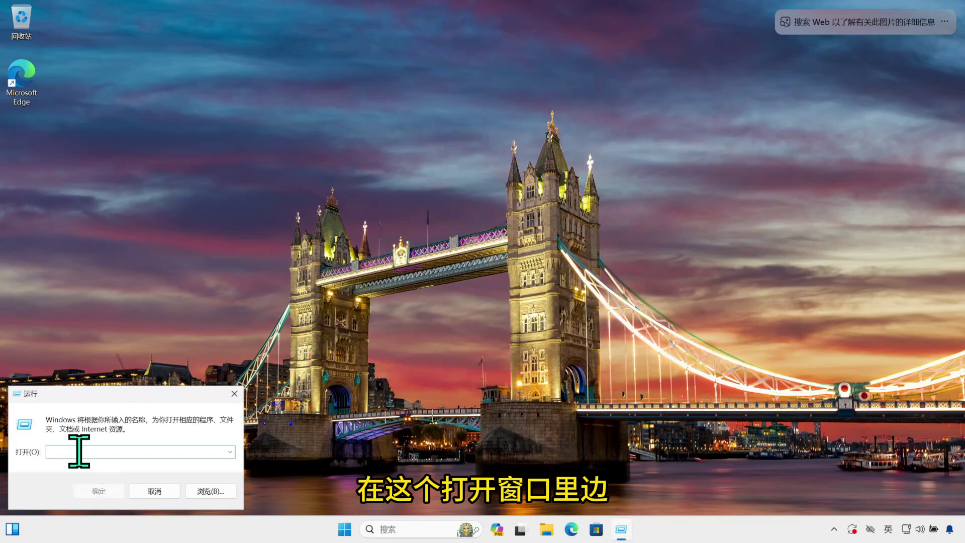
text(lusrmgr.msc)
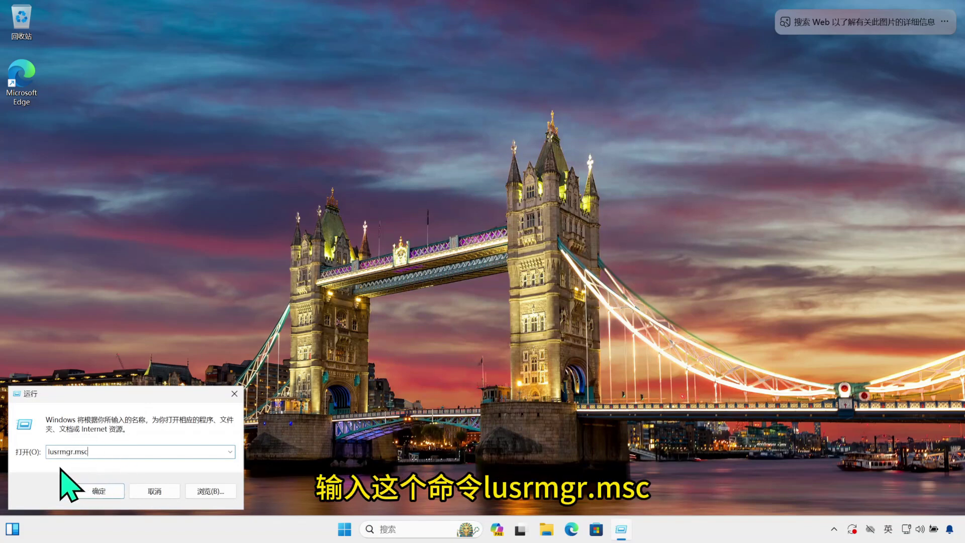
click(97, 492)
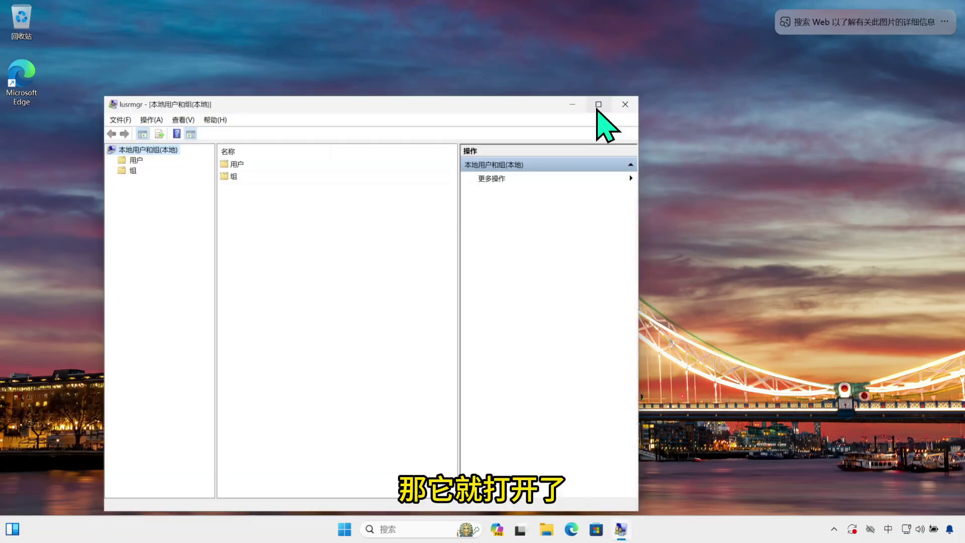
click(597, 103)
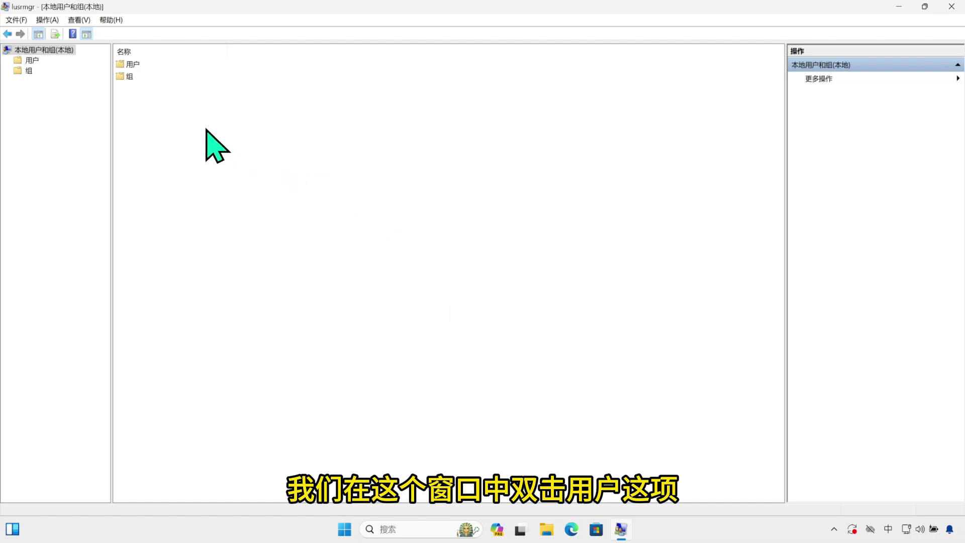
Enable the Administrator account in the 用户 folder by clearing 帐户已禁用 in its properties, and check the list of switchable accounts
double_click(131, 65)
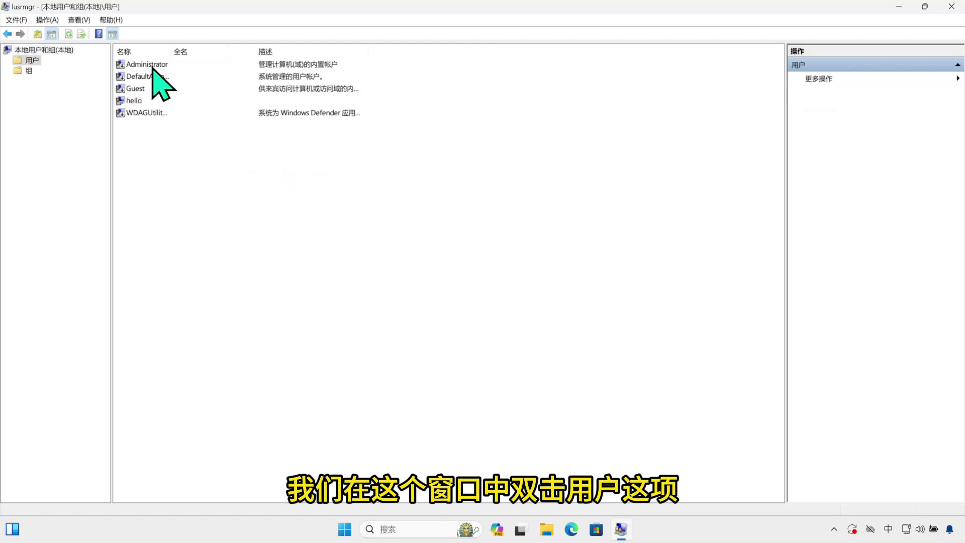
click(134, 67)
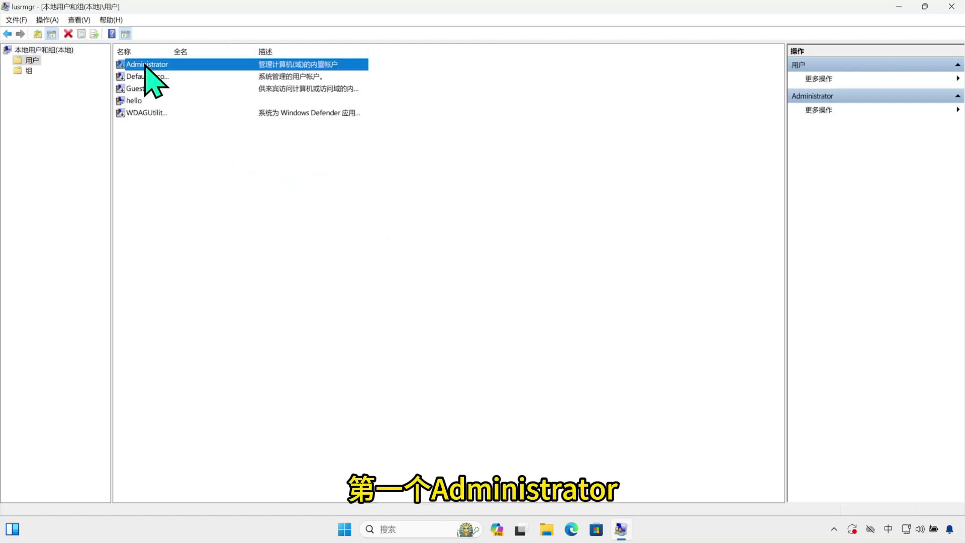
double_click(146, 65)
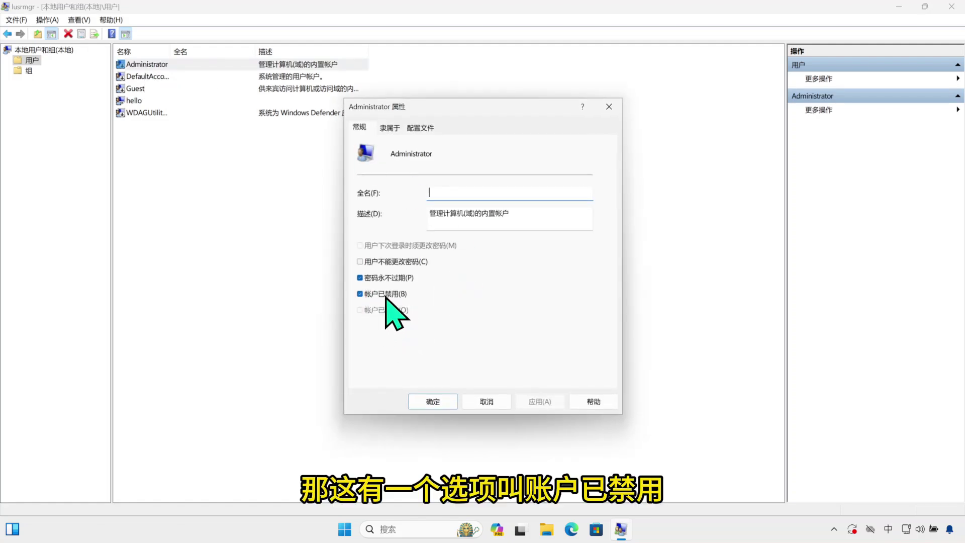
click(360, 293)
click(534, 402)
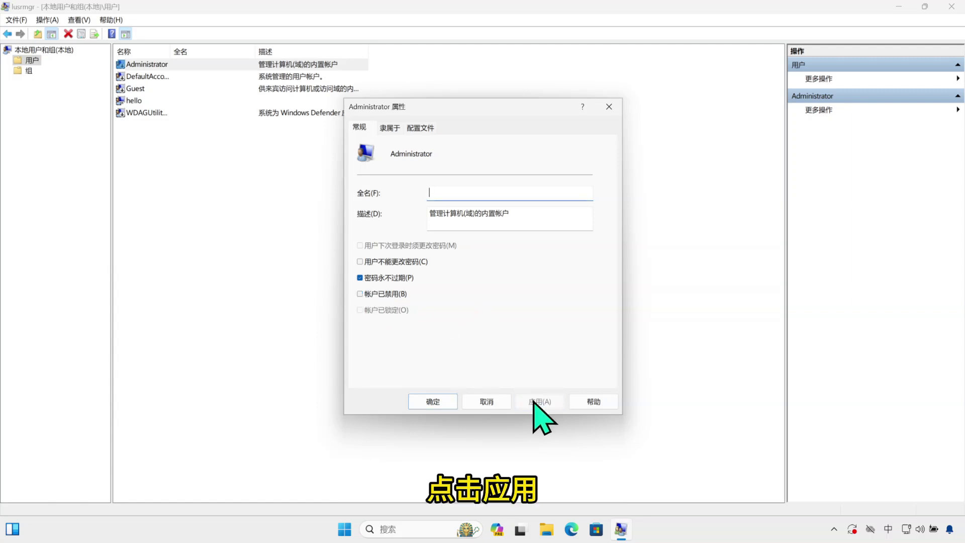
click(430, 403)
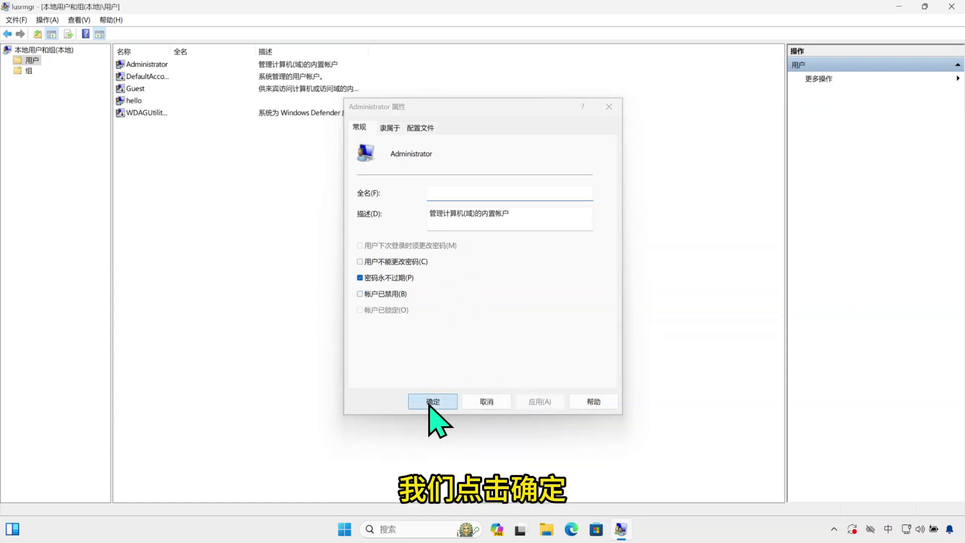
click(345, 528)
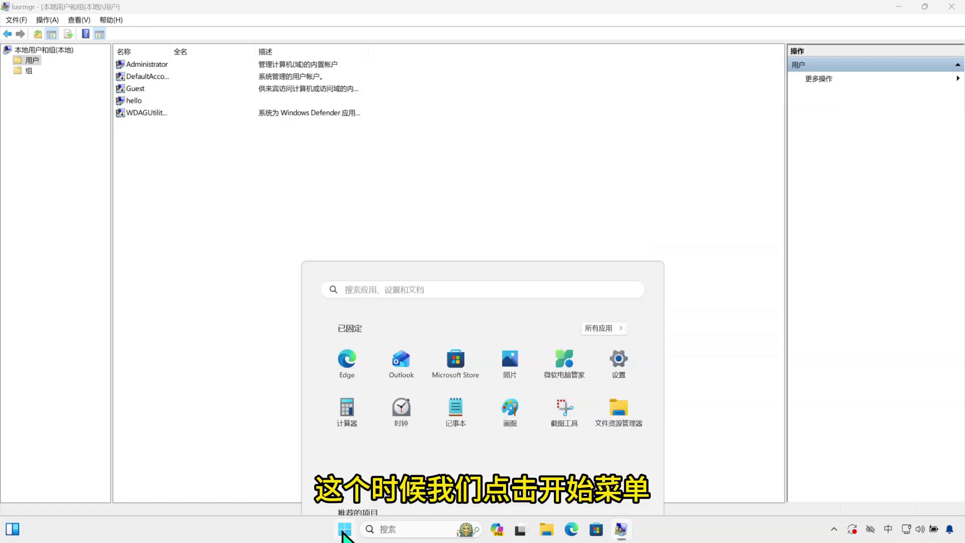
click(366, 490)
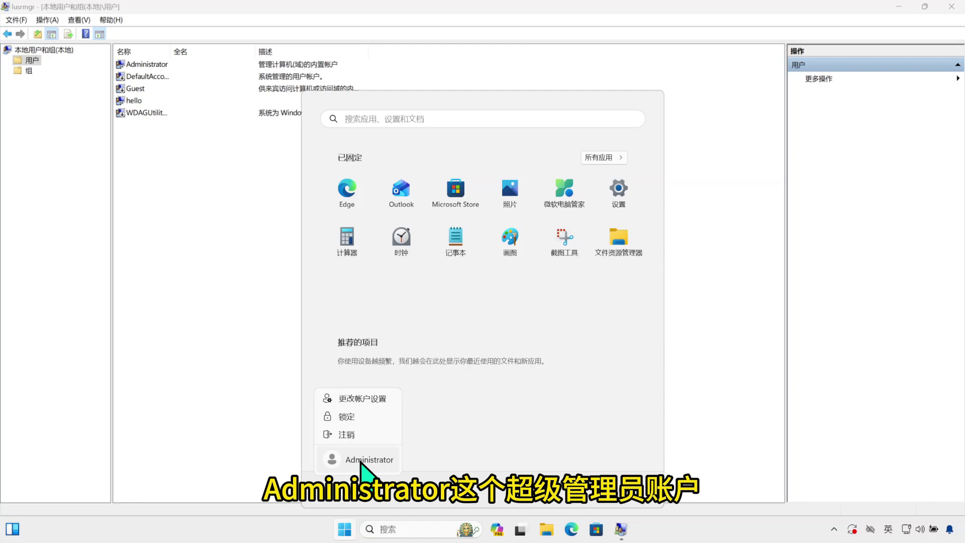
key(super)
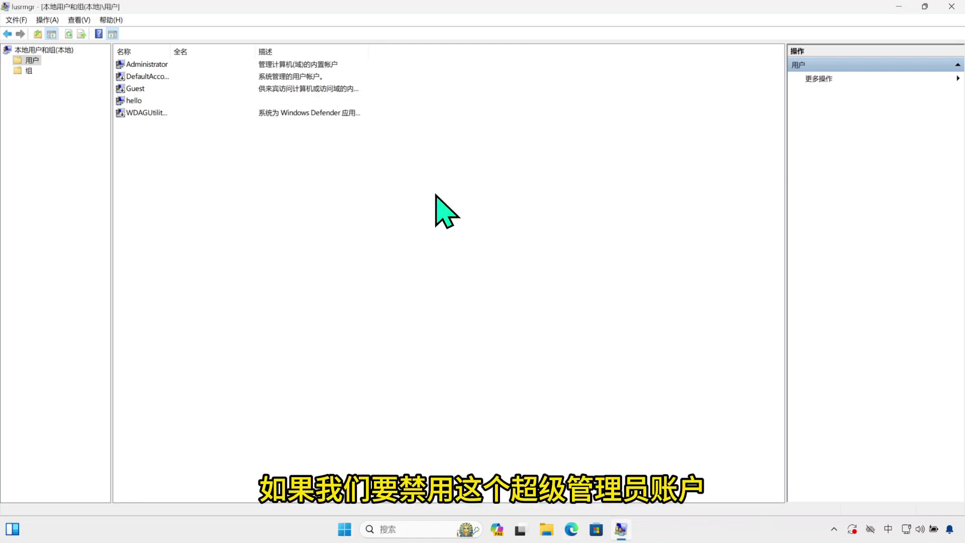
Disable the Administrator account by selecting 帐户已禁用 in its properties, and check the list of switchable accounts
double_click(143, 65)
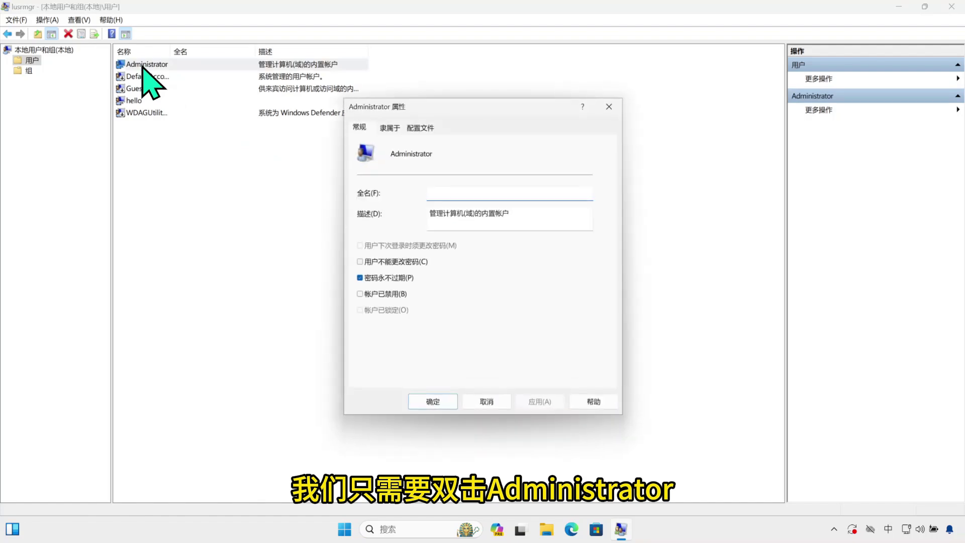
click(360, 295)
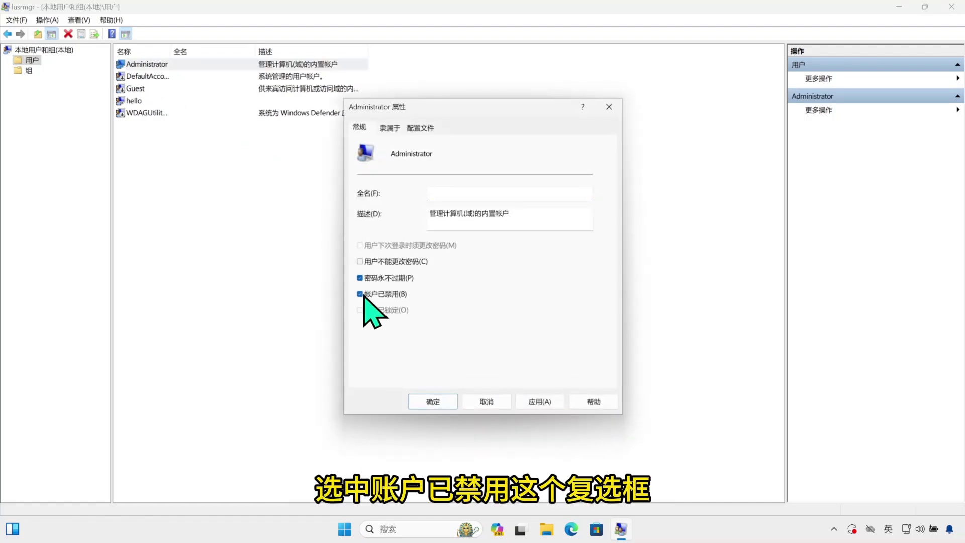
click(426, 402)
click(345, 528)
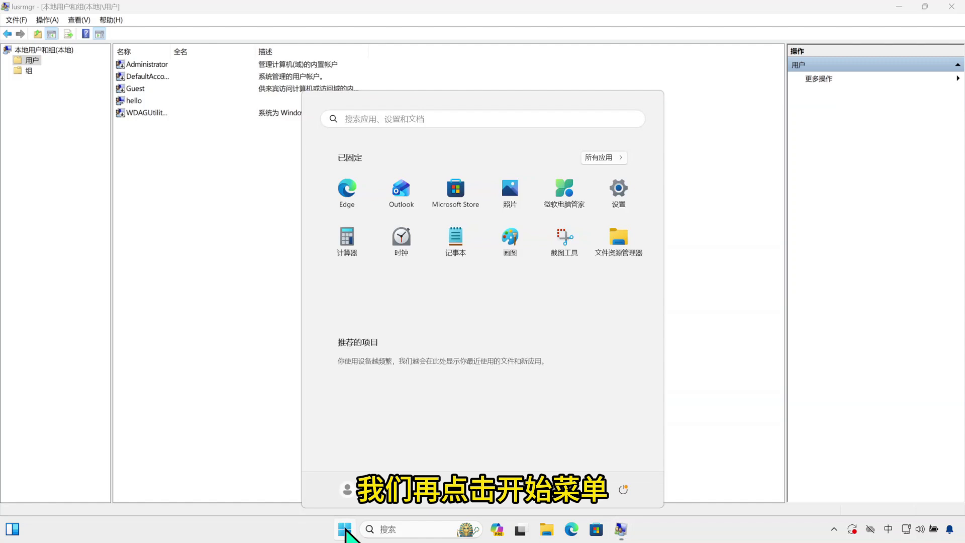
click(364, 495)
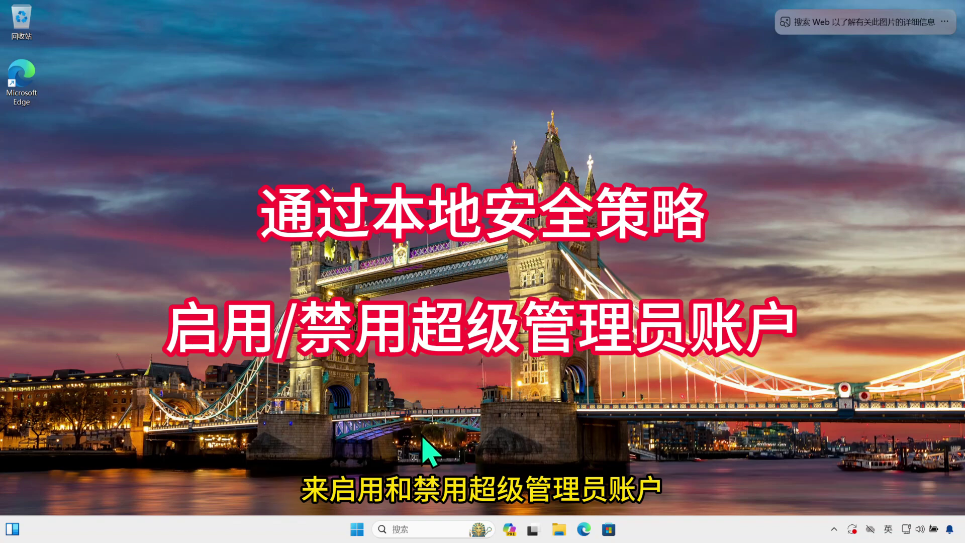
Search for secpol.msc, open the Local Security Policy console from the results, and select 本地策略 in its tree
click(418, 529)
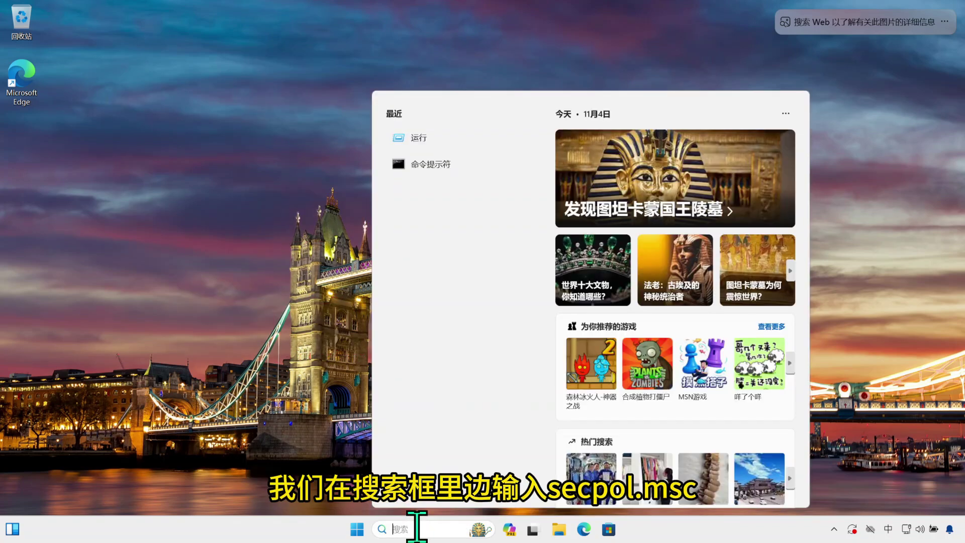
text(secpol.msc)
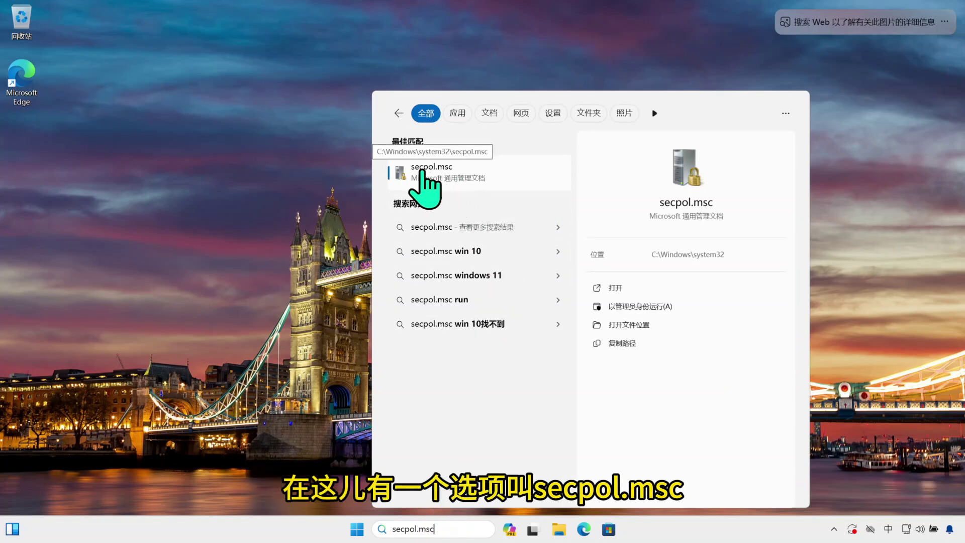
click(466, 175)
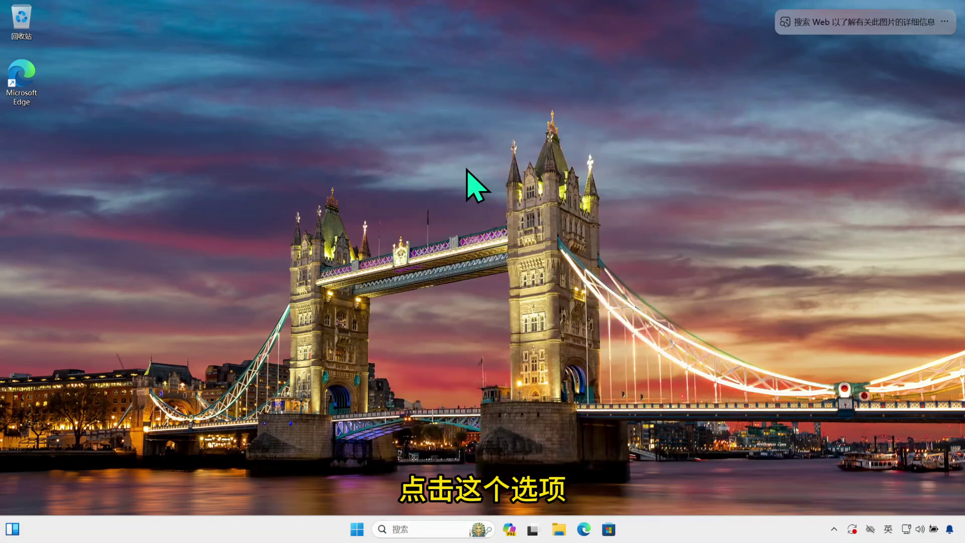
click(408, 9)
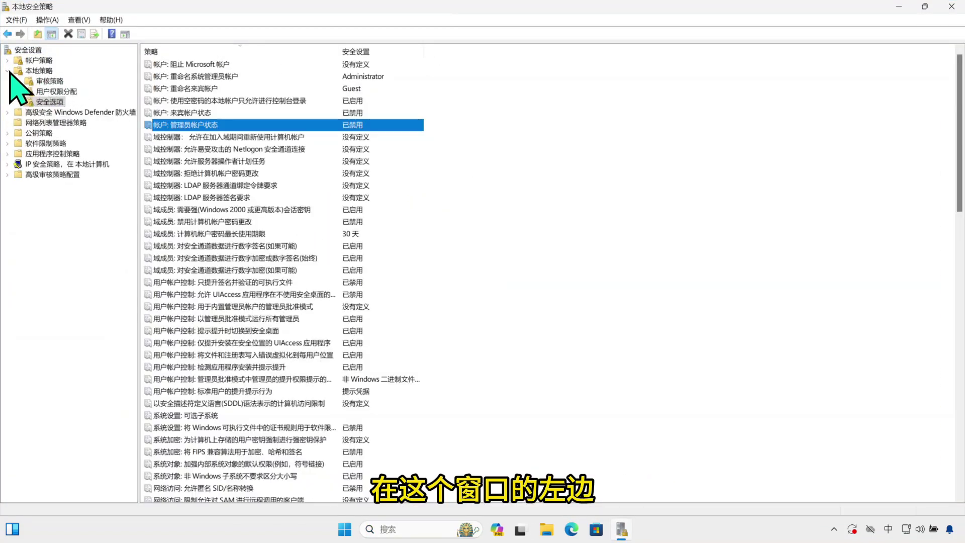
click(19, 71)
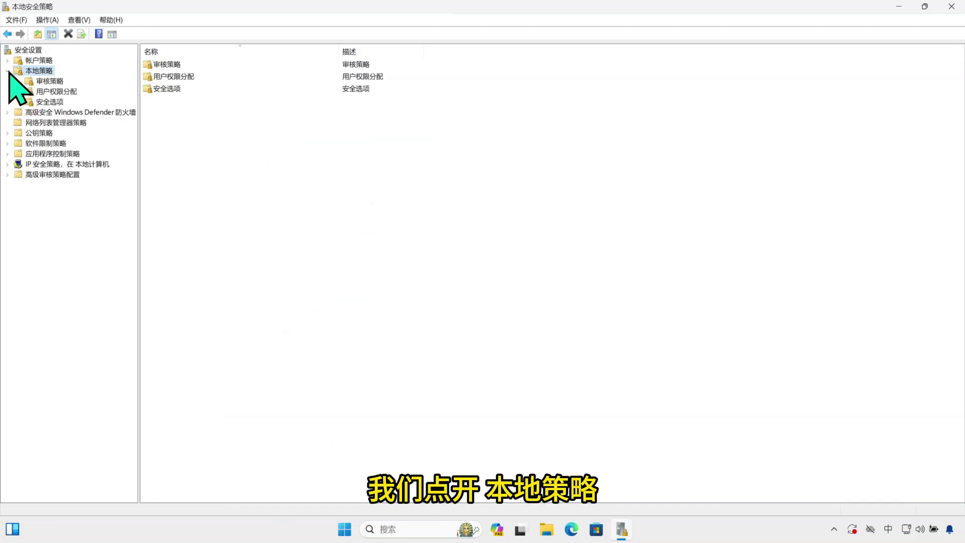
Set 帐户: 管理员帐户状态 under 安全选项 to 已启用, apply it, and check the list of switchable accounts
click(47, 103)
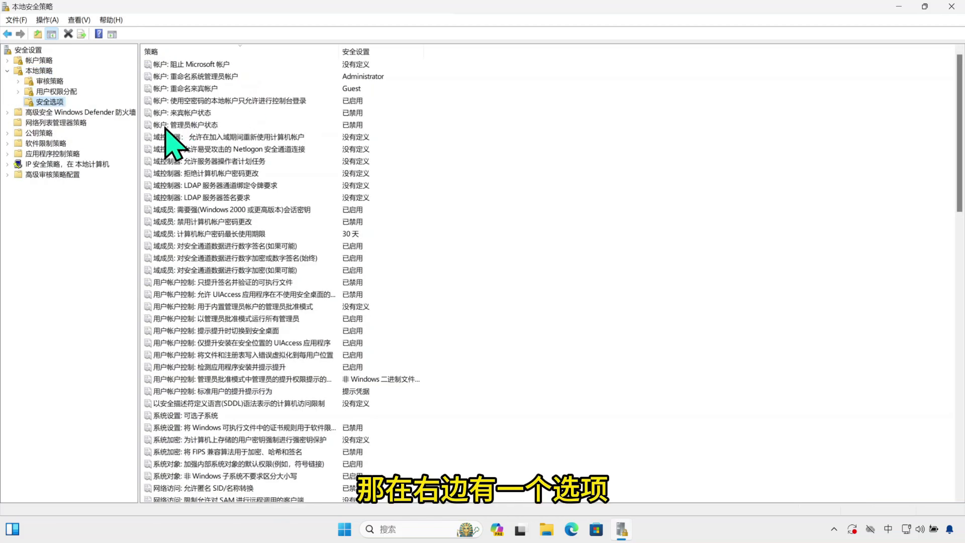
click(192, 126)
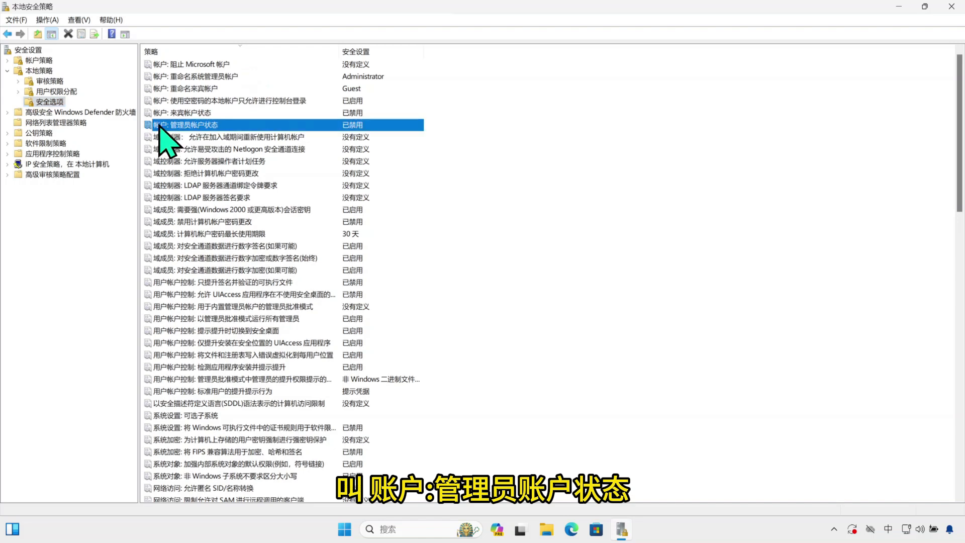
double_click(211, 128)
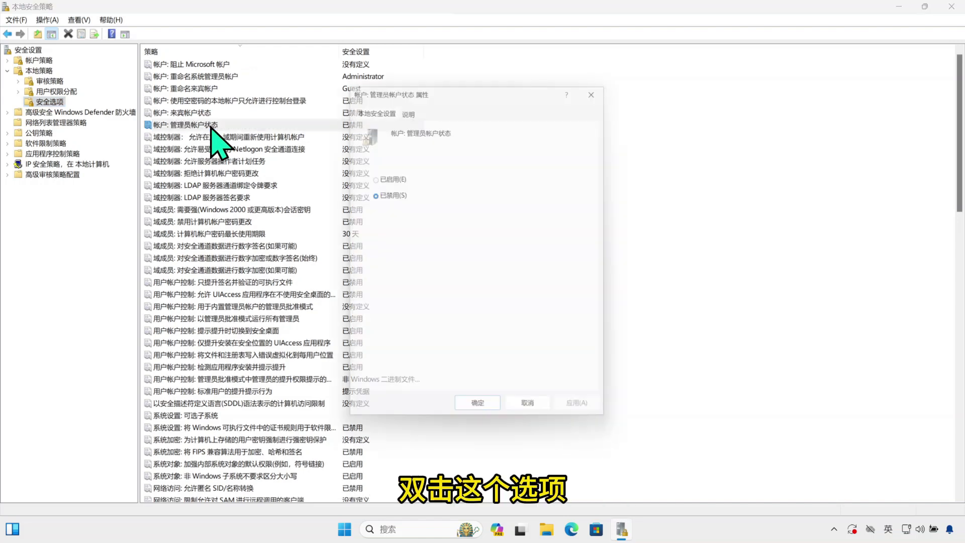
click(375, 180)
click(590, 421)
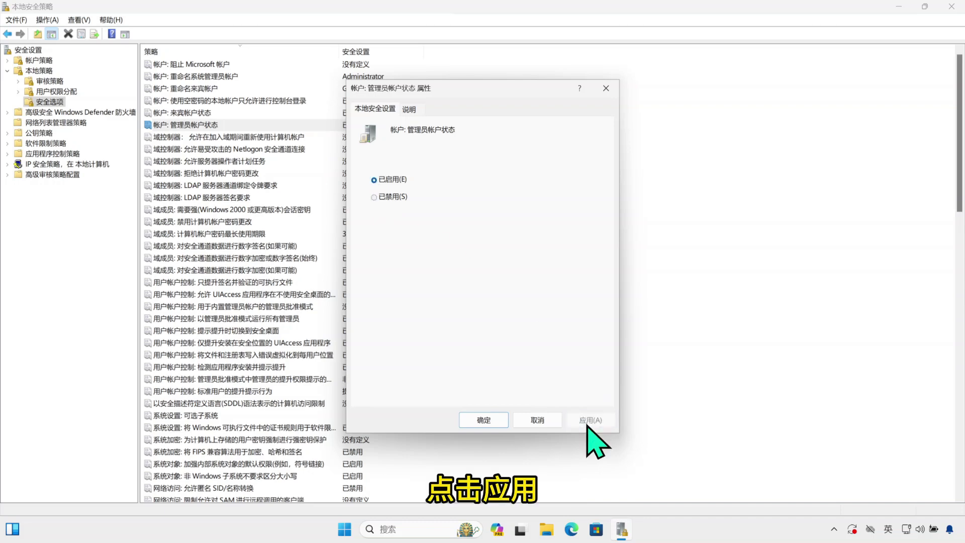
click(345, 529)
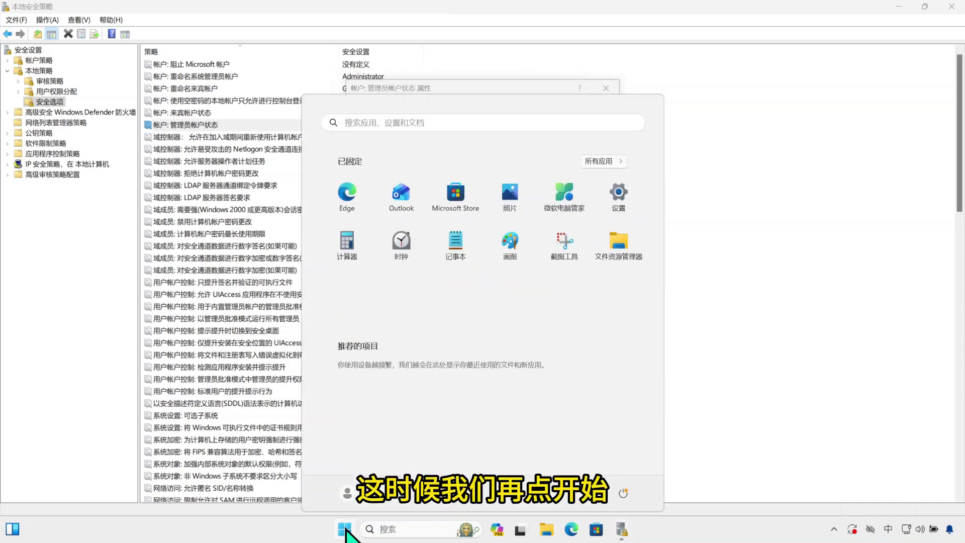
click(366, 488)
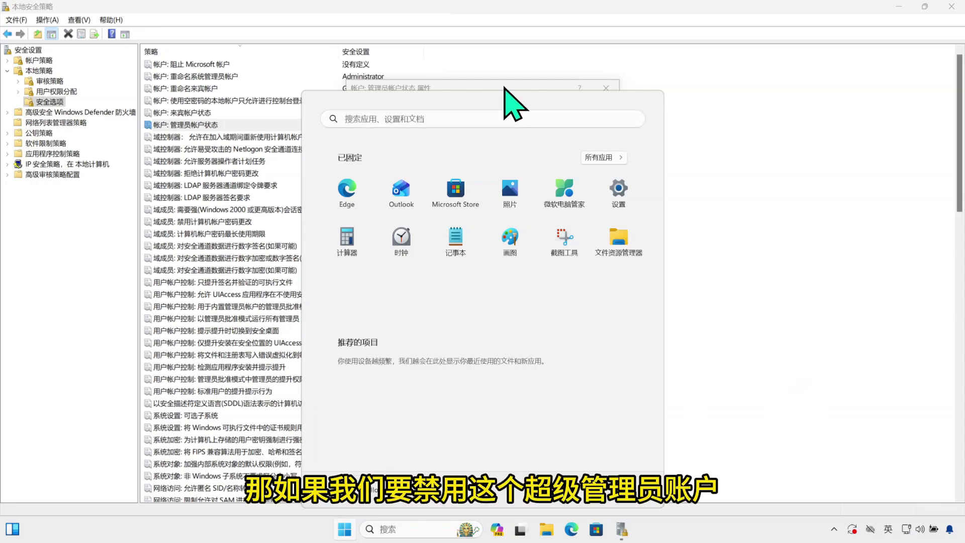
Set the 帐户: 管理员帐户状态 policy to 已禁用, apply and close its properties, and check the list of switchable accounts
click(505, 86)
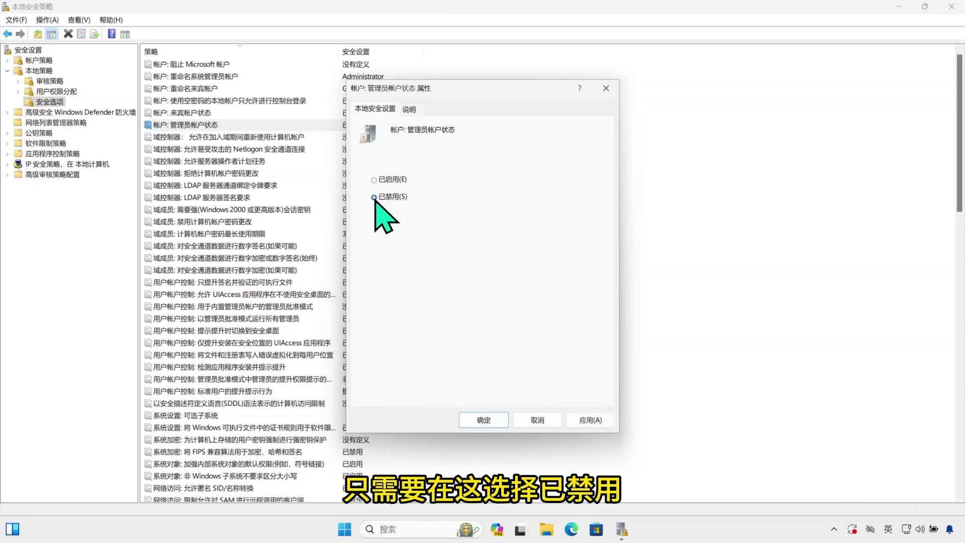
click(587, 422)
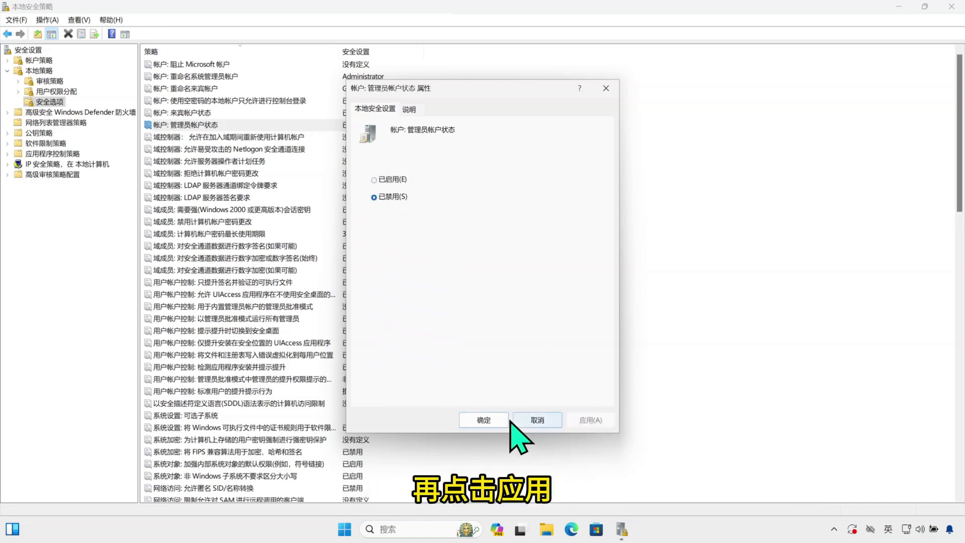
click(483, 420)
click(345, 529)
click(352, 487)
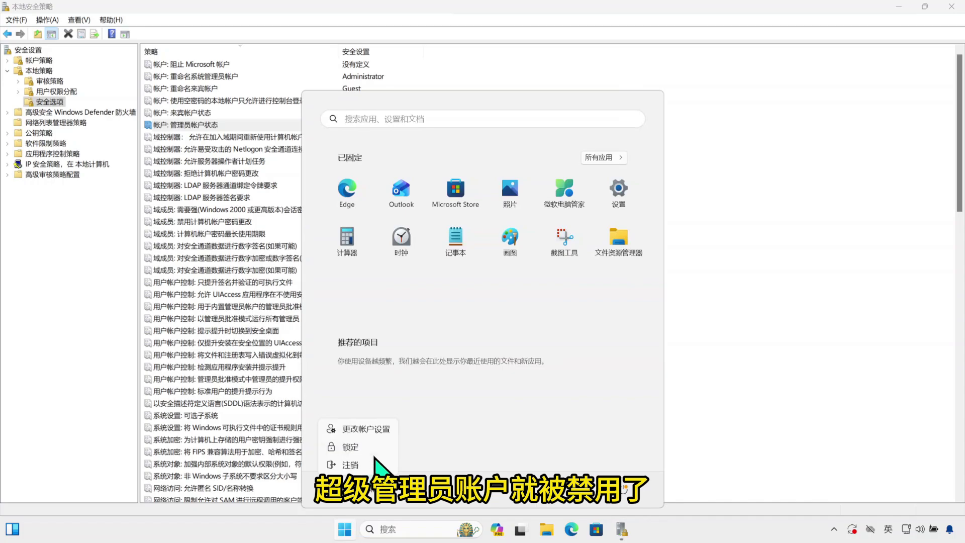